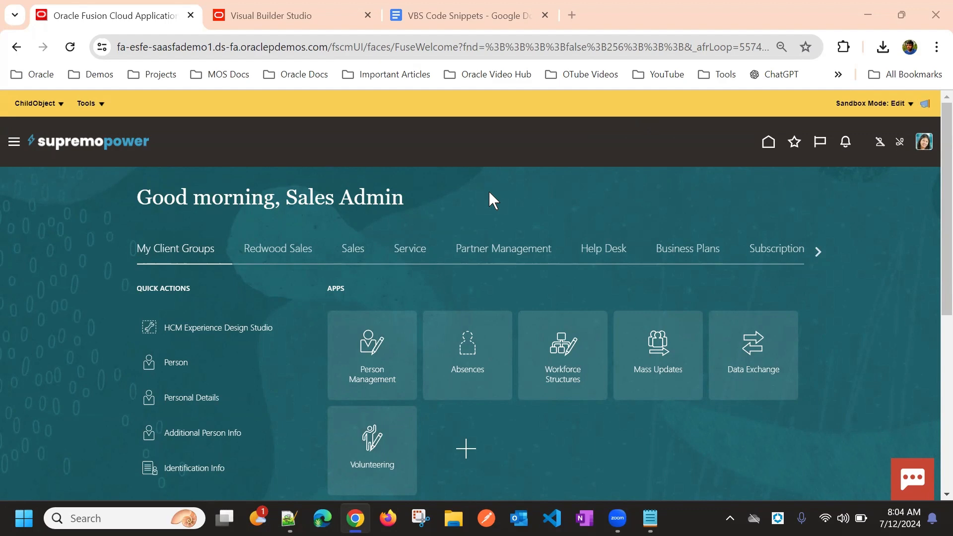
- Check the release version of Oracle Fusion Cloud Applications in the application information
{"action": "left_click", "coordinate": [924, 142]}
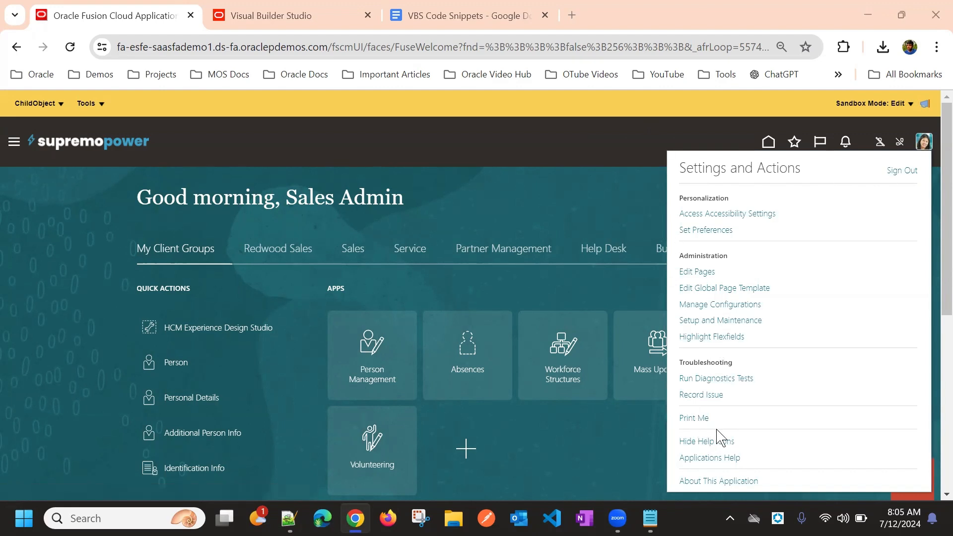
{"action": "left_click", "coordinate": [725, 479]}
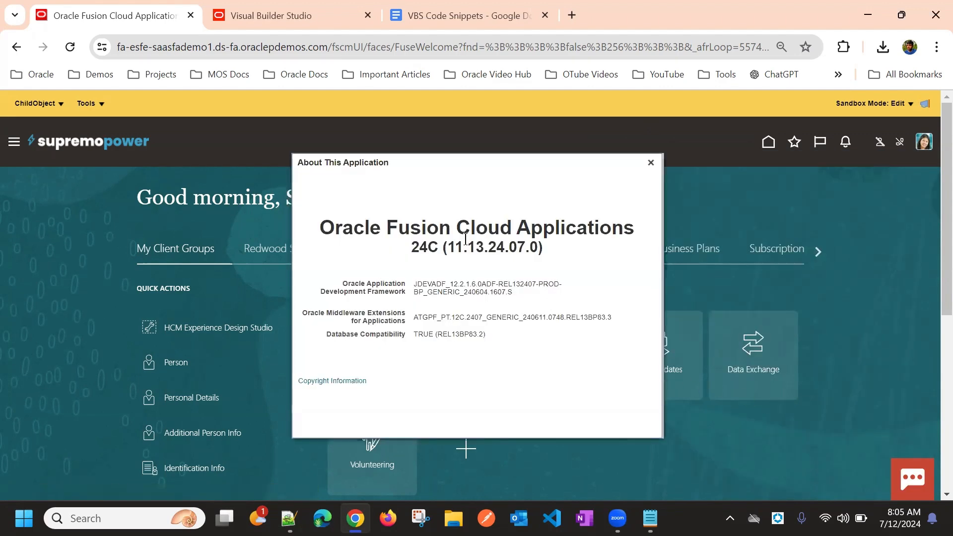
{"action": "left_click_drag", "start_coordinate": [410, 252], "coordinate": [442, 272]}
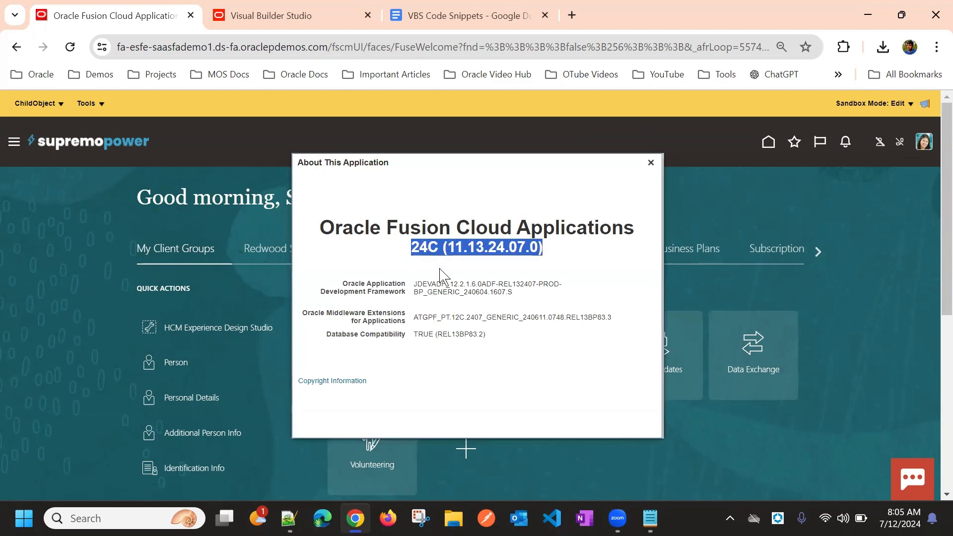
{"action": "left_click", "coordinate": [650, 162]}
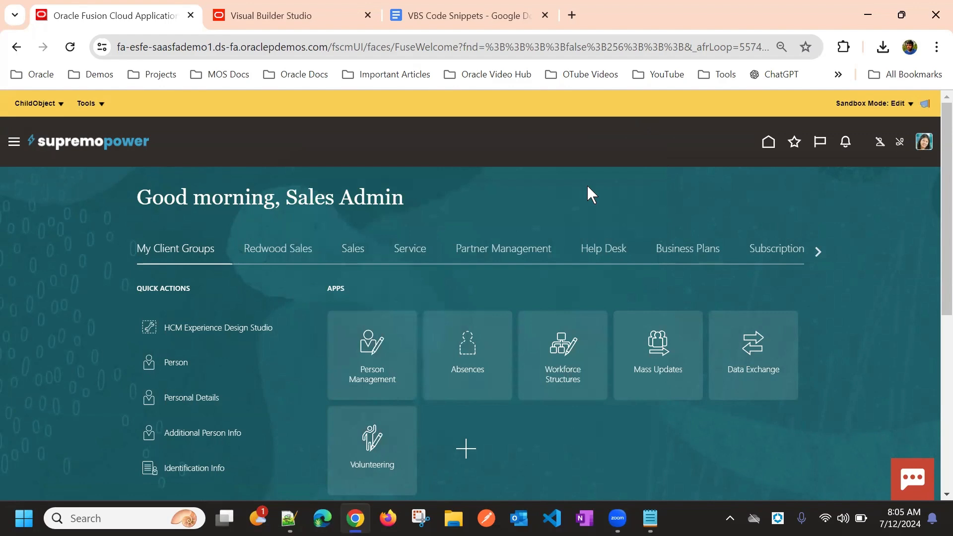
- Open the Accounts list from the Redwood Sales group and view its saved search suggestions
{"action": "left_click", "coordinate": [262, 251]}
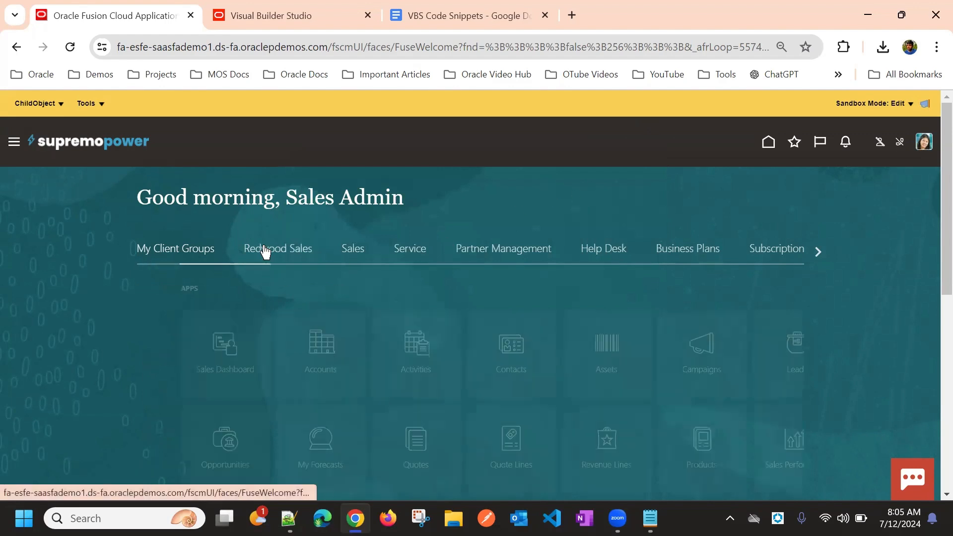
{"action": "left_click", "coordinate": [277, 351]}
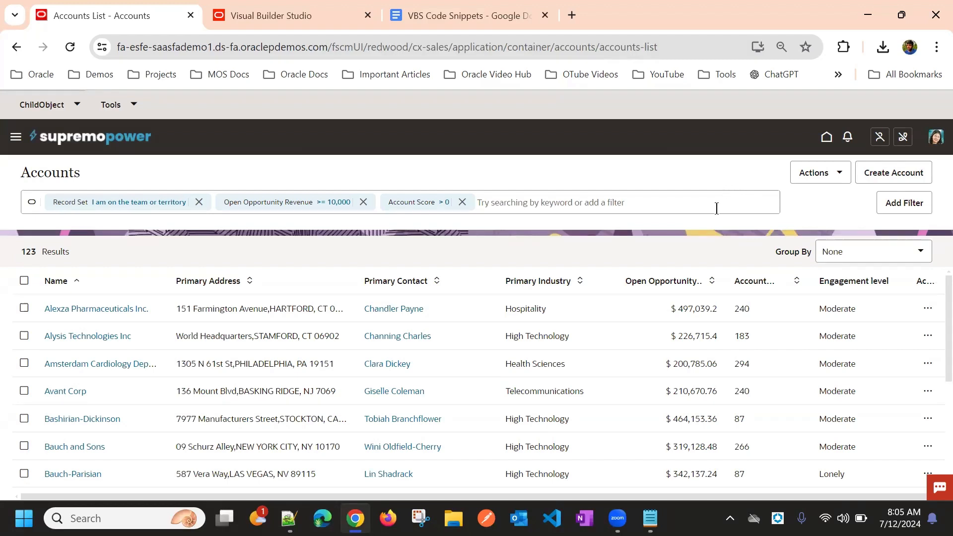
{"action": "left_click", "coordinate": [645, 200]}
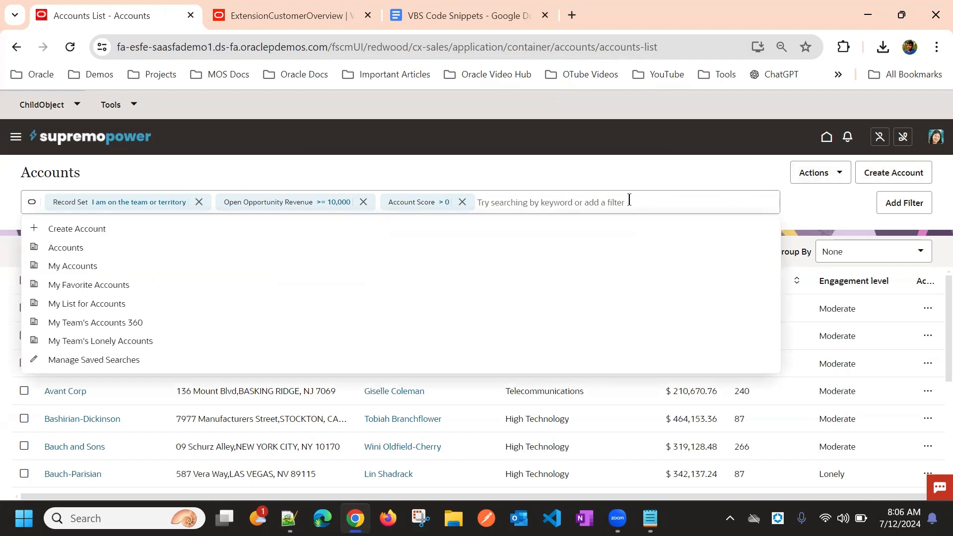
{"action": "left_click", "coordinate": [614, 170]}
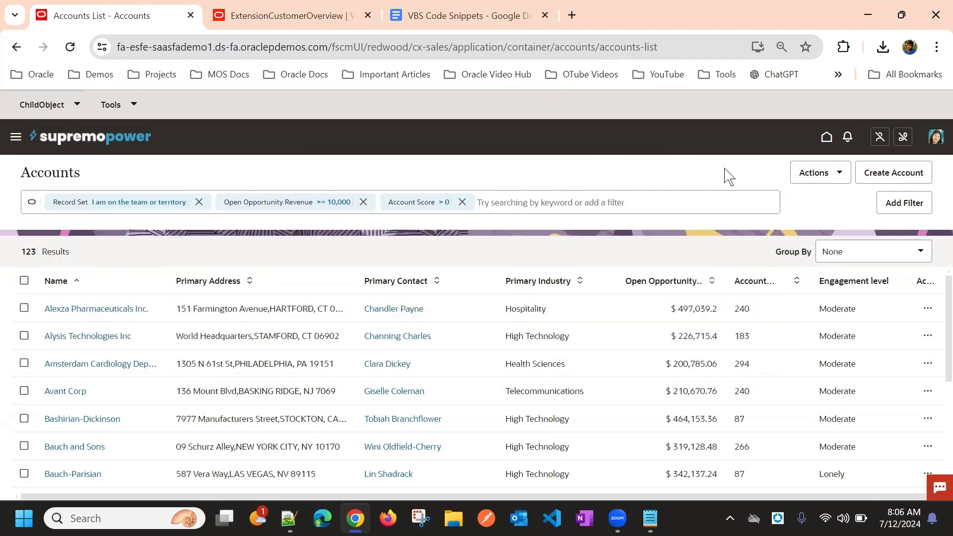
- Examine the application navigator, the accounts list and the tools offered by the active ChildObject sandbox
{"action": "left_click", "coordinate": [16, 141]}
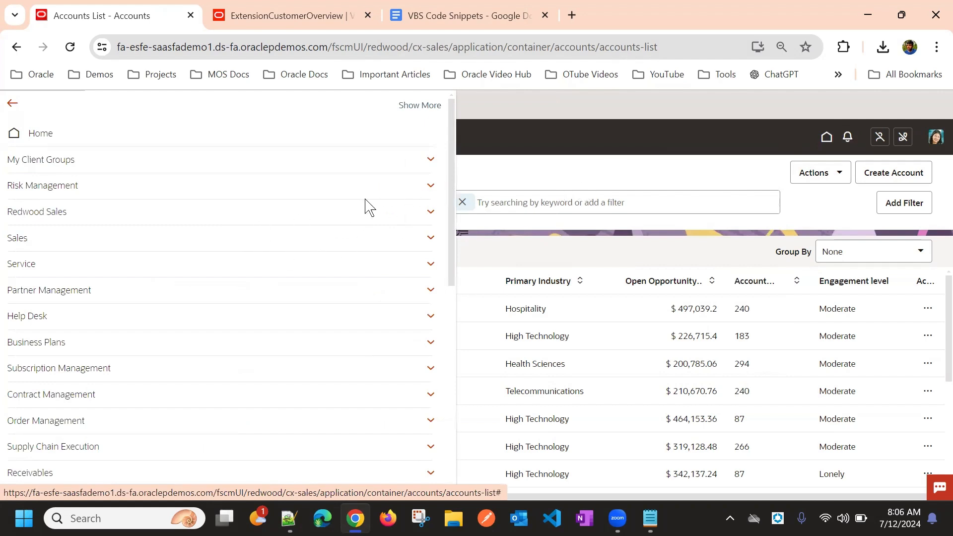
{"action": "left_click", "coordinate": [560, 166]}
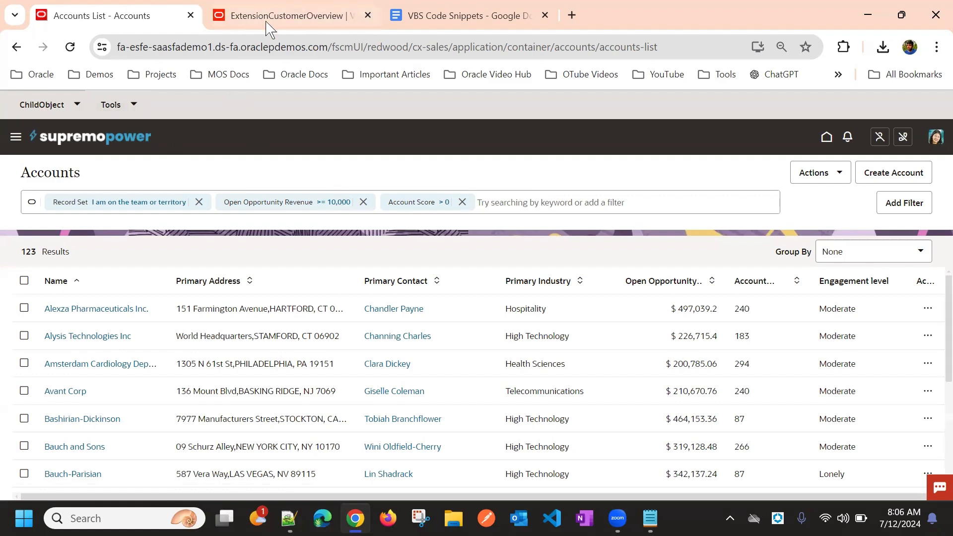
{"action": "scroll", "coordinate": [234, 377], "scroll_direction": "down", "scroll_amount": 5}
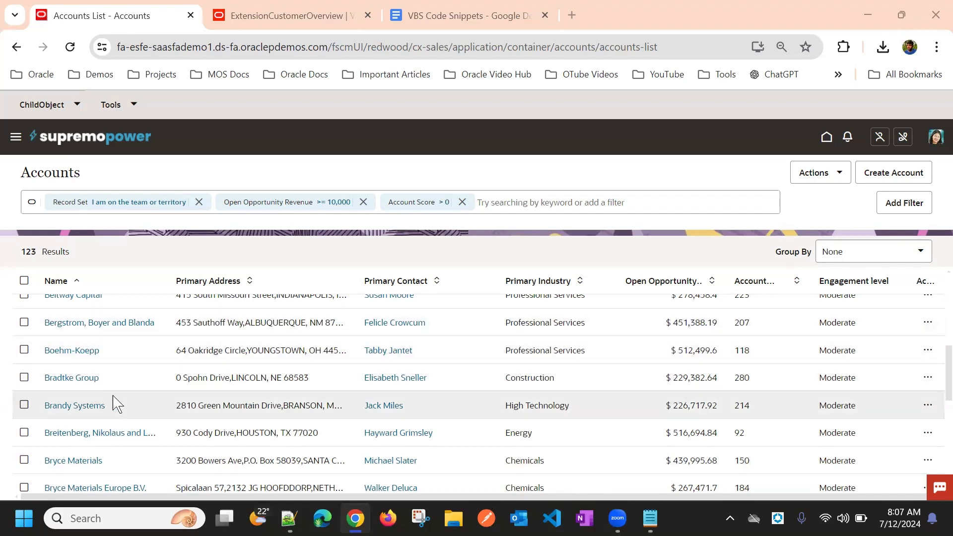
{"action": "left_click", "coordinate": [101, 112]}
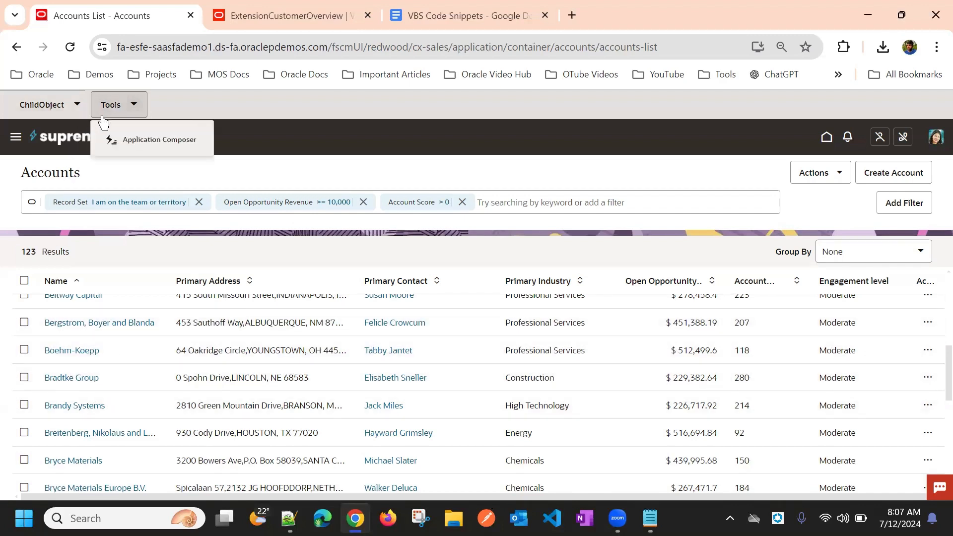
{"action": "left_click", "coordinate": [392, 174]}
{"action": "left_click", "coordinate": [270, 16]}
{"action": "left_click", "coordinate": [134, 14]}
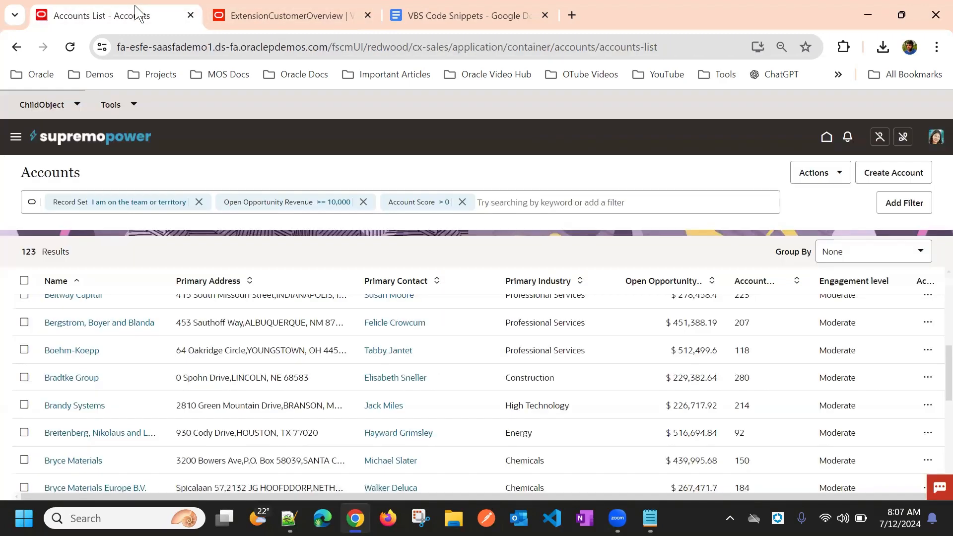
{"action": "left_click", "coordinate": [118, 105]}
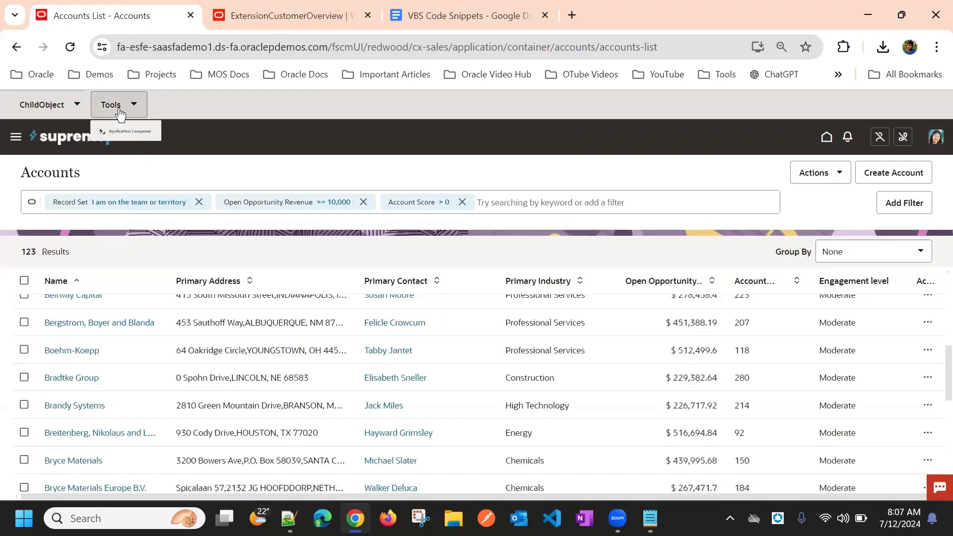
{"action": "left_click", "coordinate": [266, 158]}
{"action": "left_click", "coordinate": [271, 15]}
{"action": "left_click", "coordinate": [167, 14]}
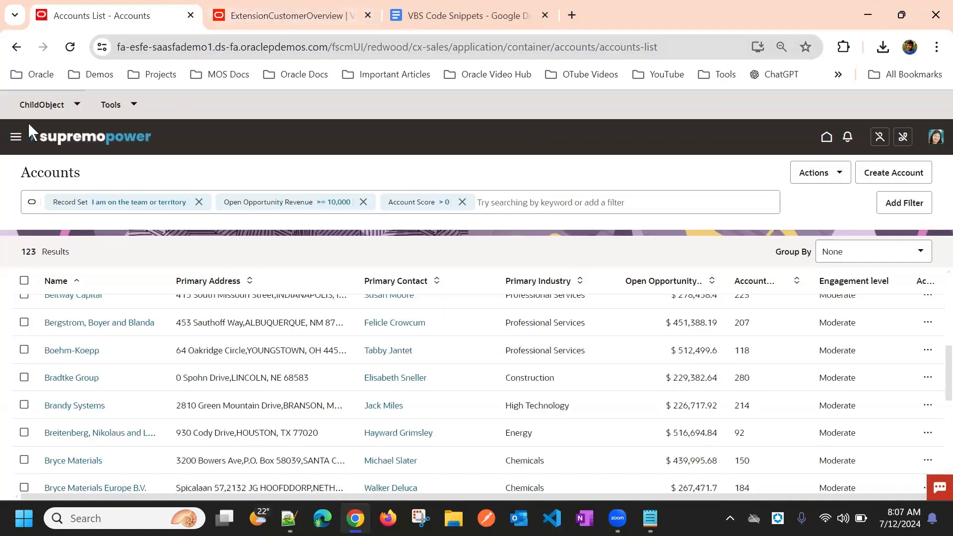
- Switch to Visual Builder Studio and open the default value of the navigationBarGroupNode constant in the cx-sales App UI
{"action": "left_click", "coordinate": [268, 16]}
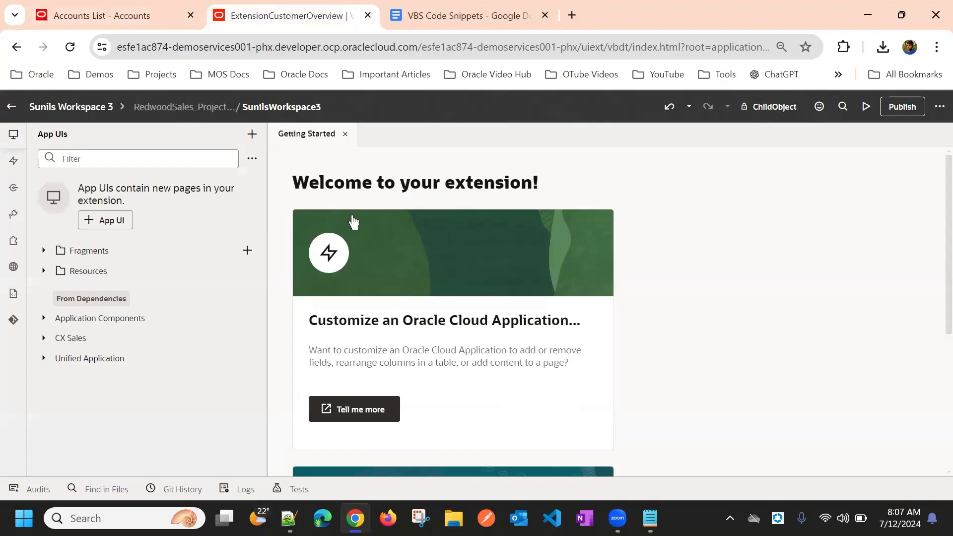
{"action": "scroll", "coordinate": [272, 312], "scroll_direction": "down", "scroll_amount": 5}
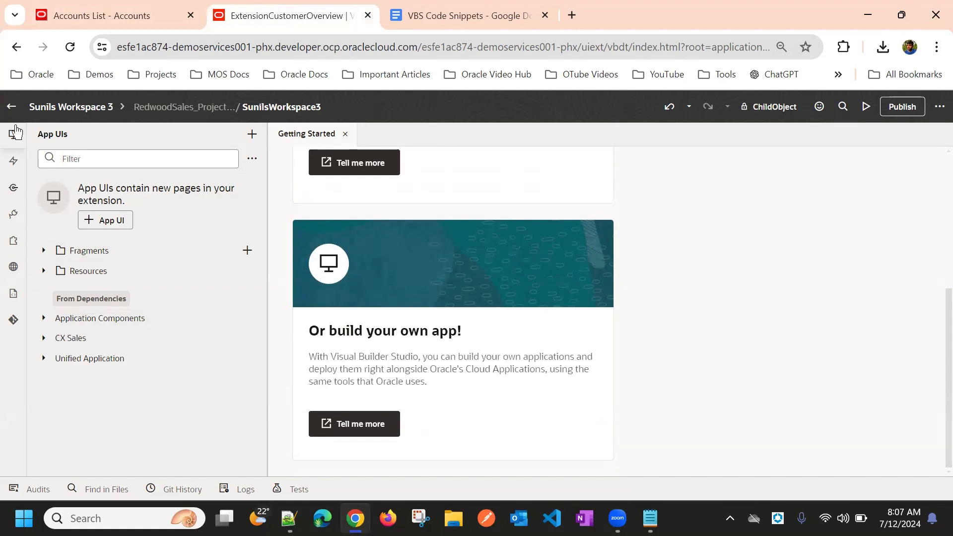
{"action": "left_click", "coordinate": [44, 338]}
{"action": "left_click", "coordinate": [98, 359]}
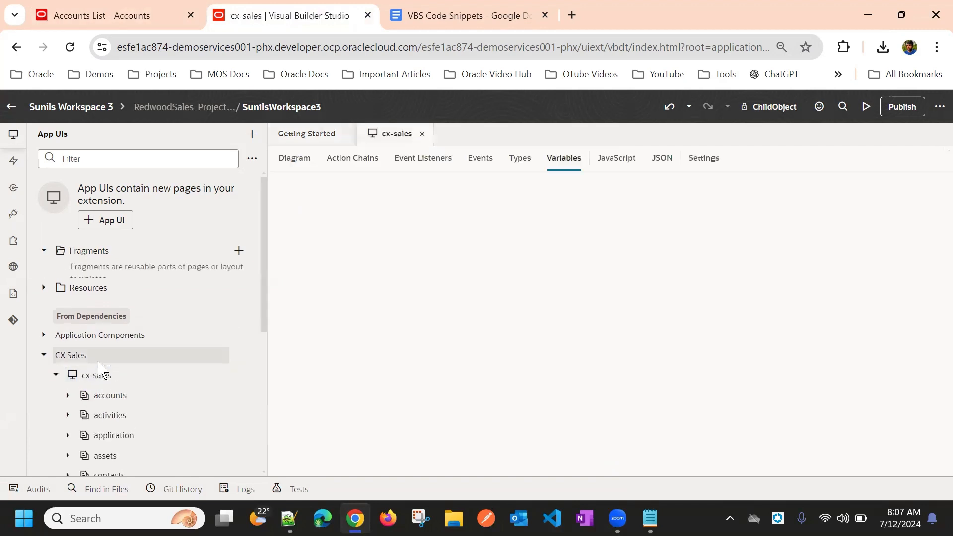
{"action": "scroll", "coordinate": [115, 392], "scroll_direction": "down", "scroll_amount": 2}
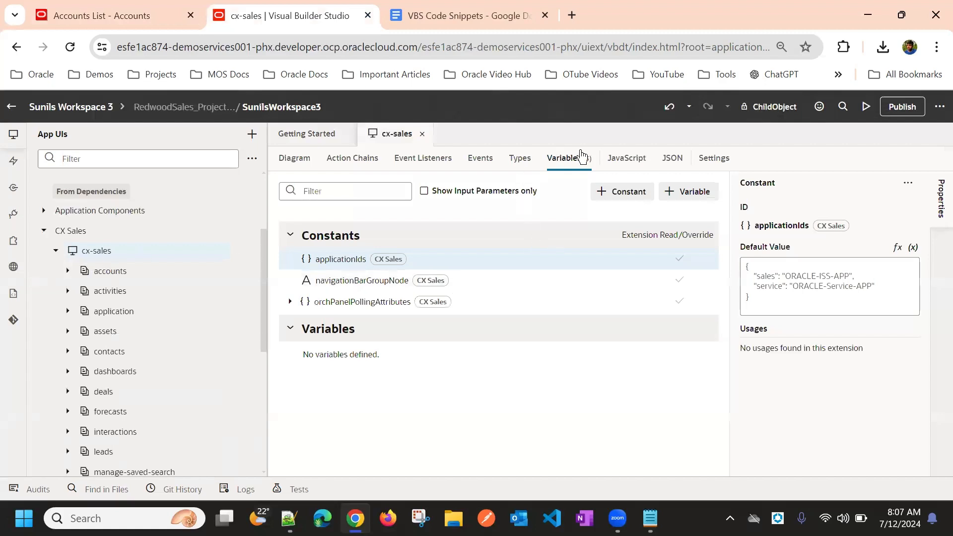
{"action": "left_click", "coordinate": [520, 290]}
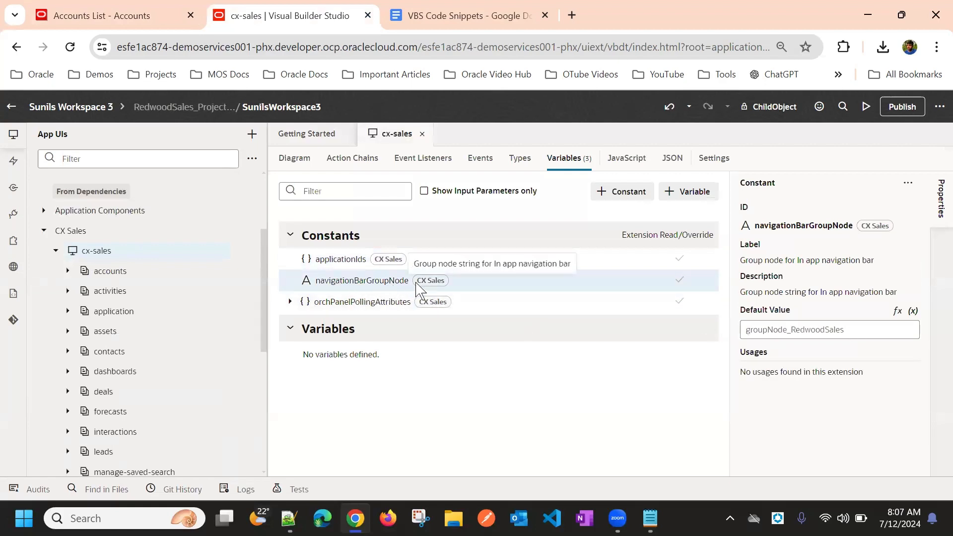
{"action": "left_click", "coordinate": [754, 337]}
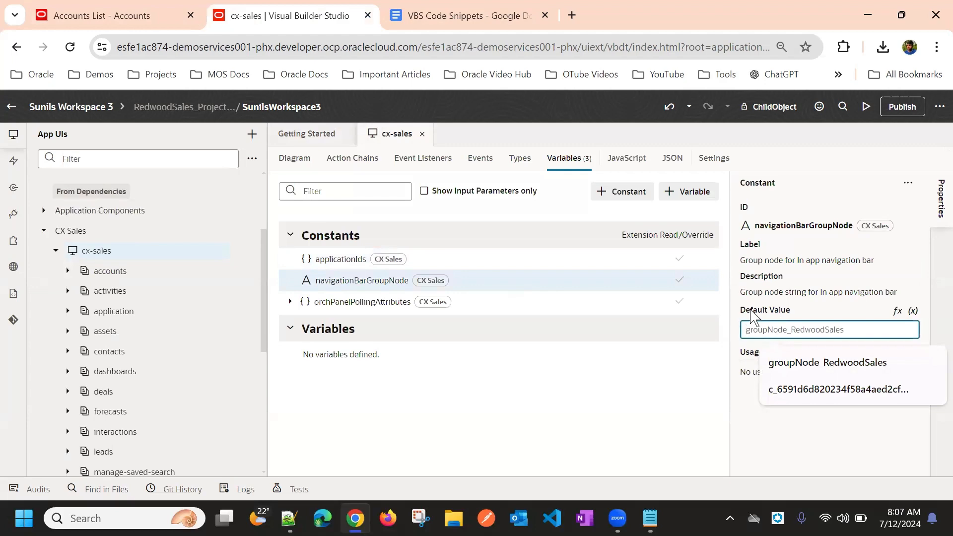
- Check on the Accounts page which configuration tools are active in the current sandbox
{"action": "left_click", "coordinate": [141, 15]}
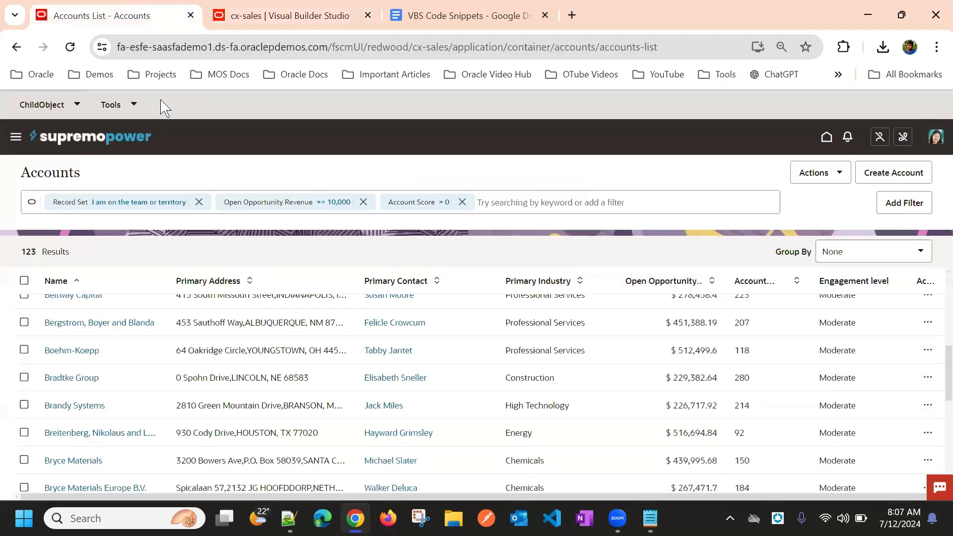
{"action": "left_click", "coordinate": [130, 104]}
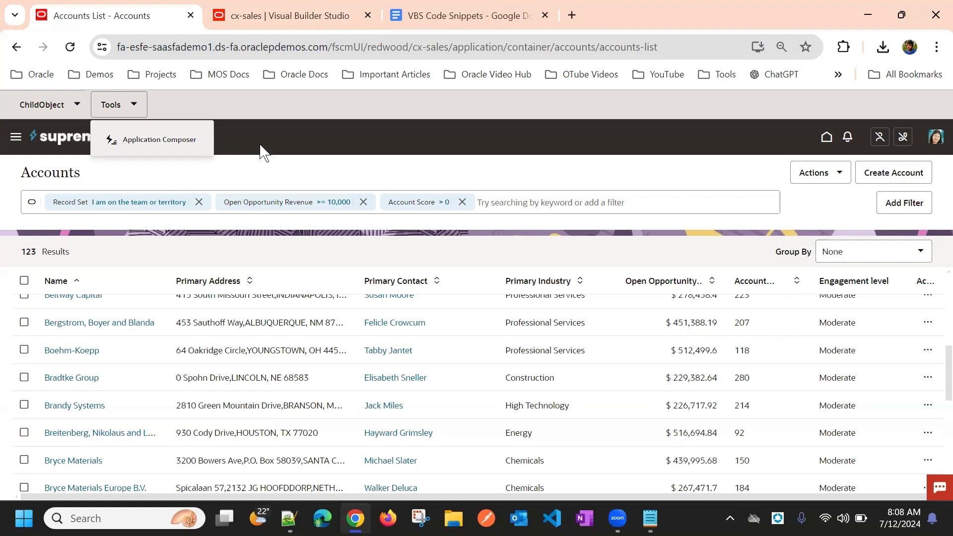
{"action": "left_click", "coordinate": [277, 14]}
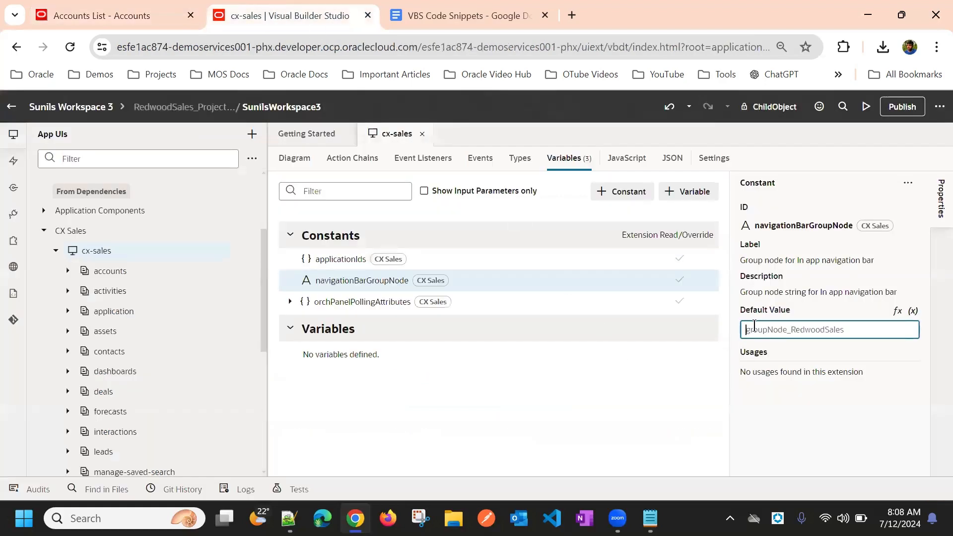
{"action": "left_click", "coordinate": [68, 15]}
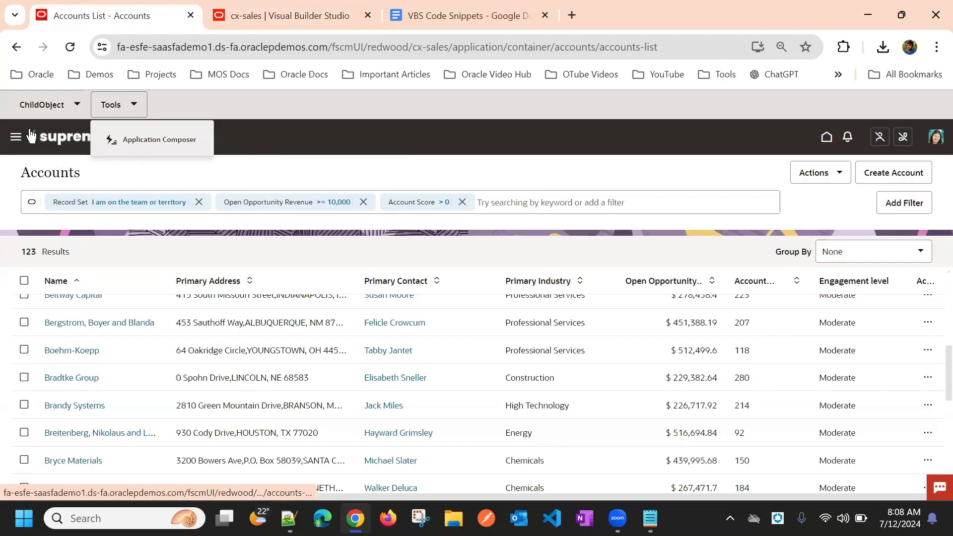
- Open the Sandboxes management page in Fusion Applications
{"action": "left_click", "coordinate": [16, 138]}
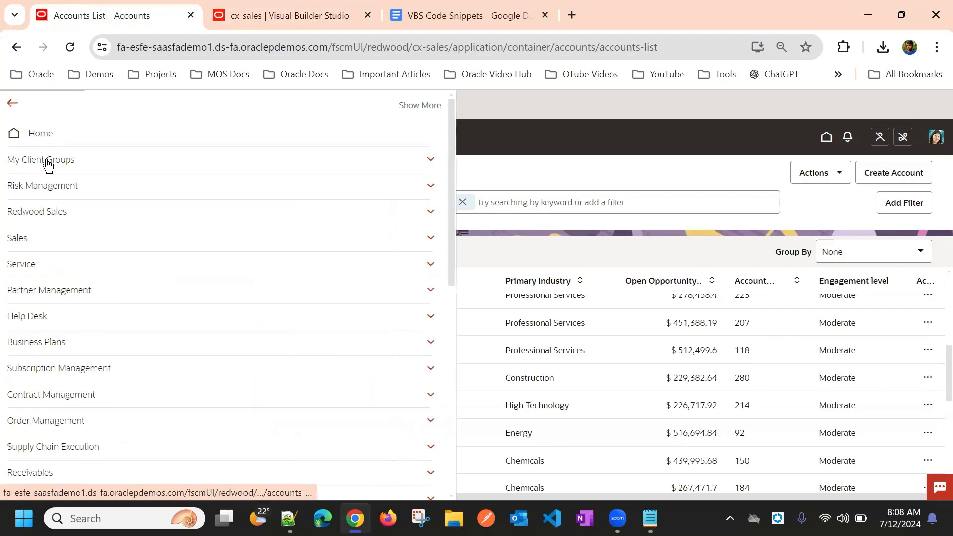
{"action": "scroll", "coordinate": [387, 204], "scroll_direction": "down", "scroll_amount": 10}
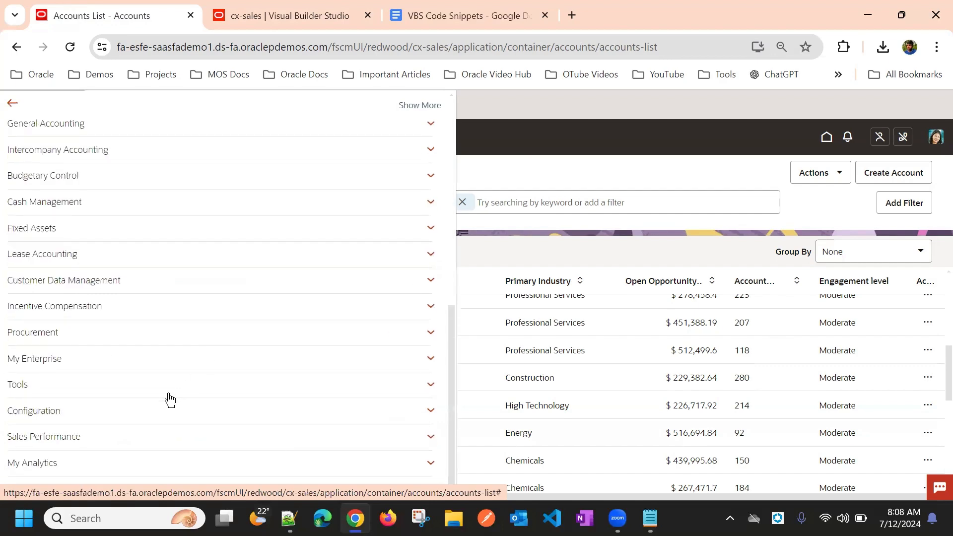
{"action": "left_click", "coordinate": [147, 411]}
{"action": "left_click", "coordinate": [186, 432]}
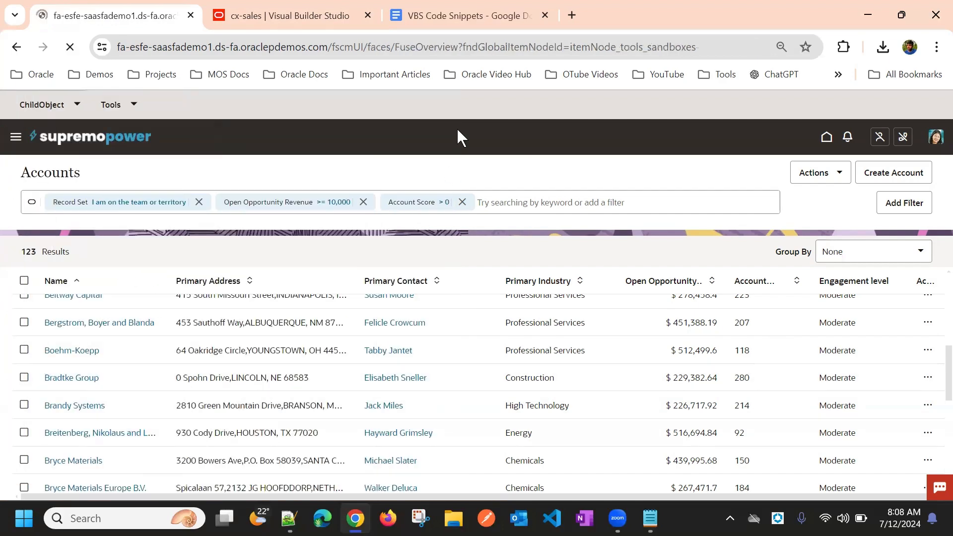
{"action": "left_click", "coordinate": [255, 15]}
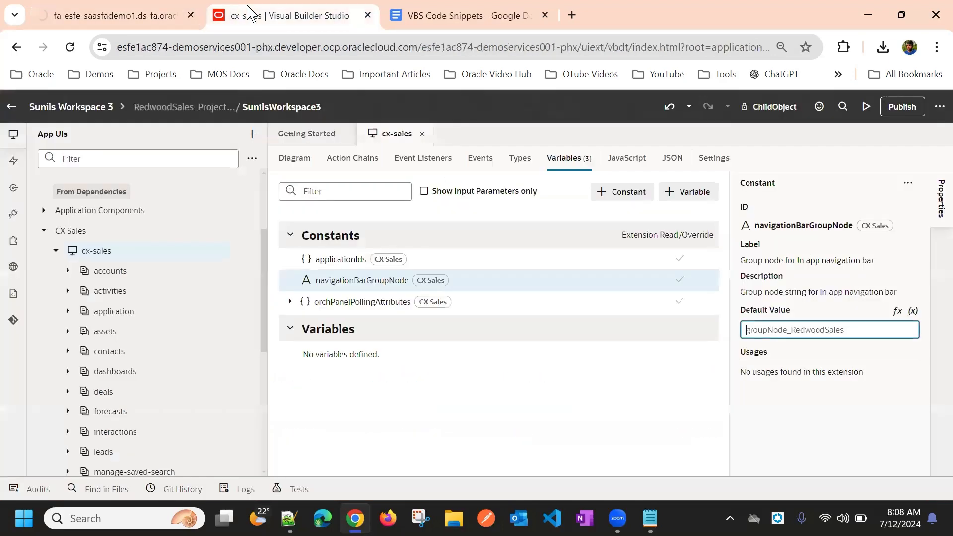
{"action": "left_click", "coordinate": [159, 11]}
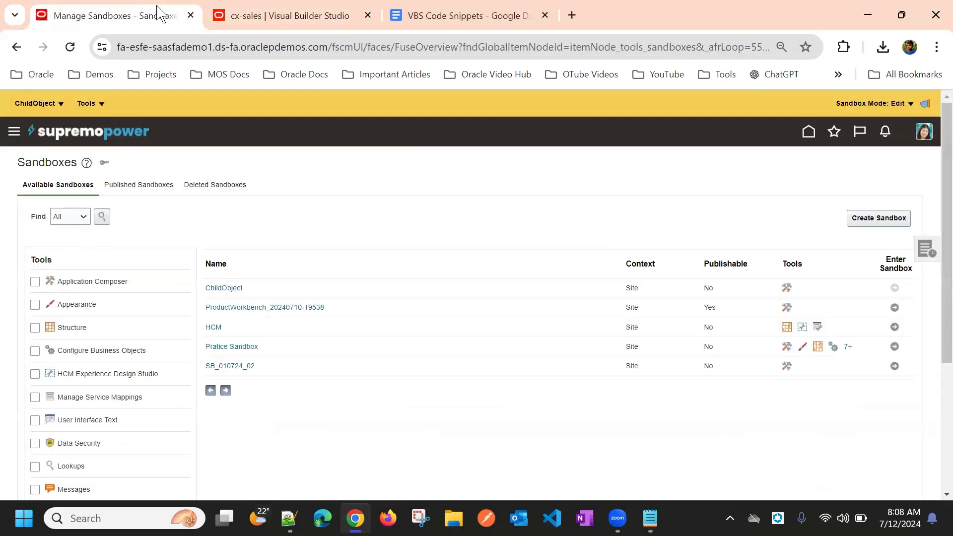
- Add the Structure tool to the active tools of the ChildObject sandbox
{"action": "left_click", "coordinate": [218, 288]}
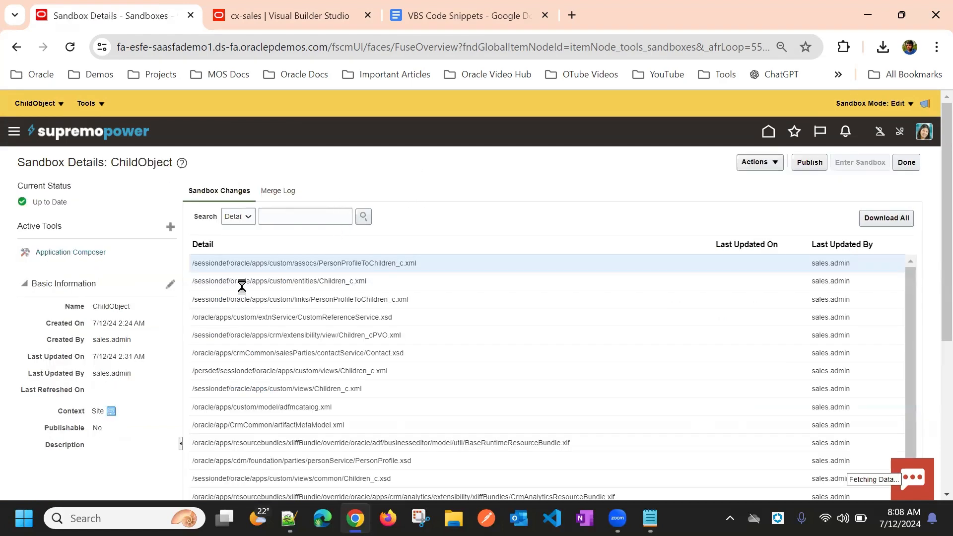
{"action": "left_click", "coordinate": [171, 230]}
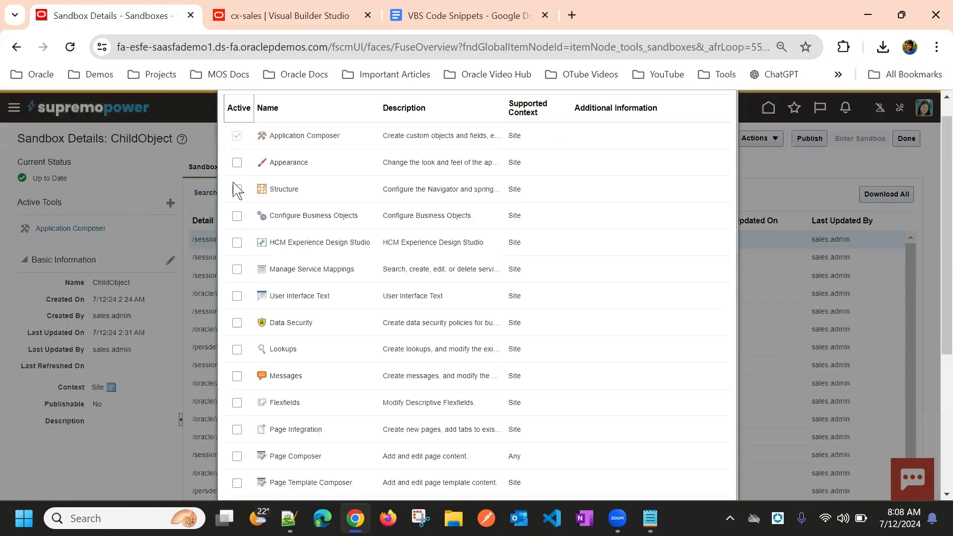
{"action": "left_click", "coordinate": [237, 189]}
{"action": "scroll", "coordinate": [668, 347], "scroll_direction": "down", "scroll_amount": 5}
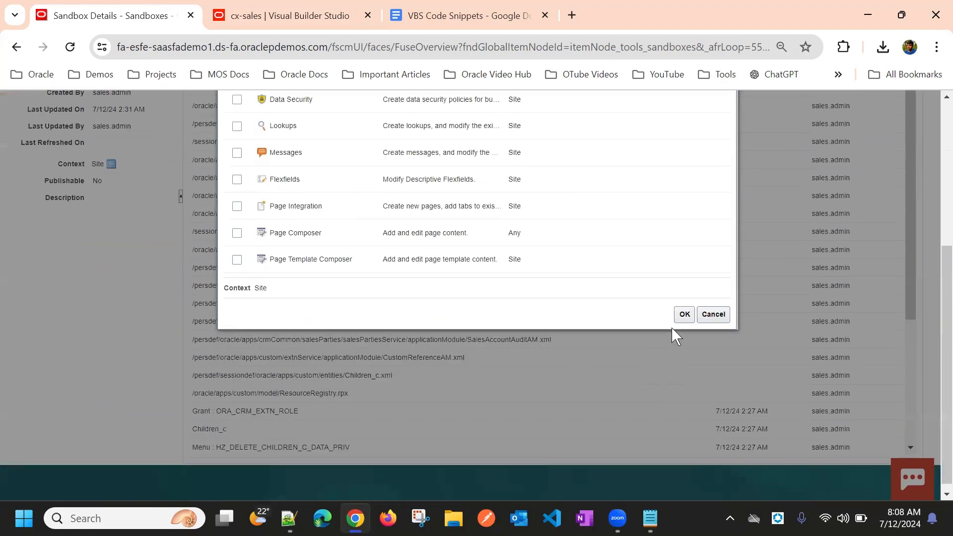
{"action": "left_click", "coordinate": [682, 317]}
{"action": "left_click", "coordinate": [283, 15]}
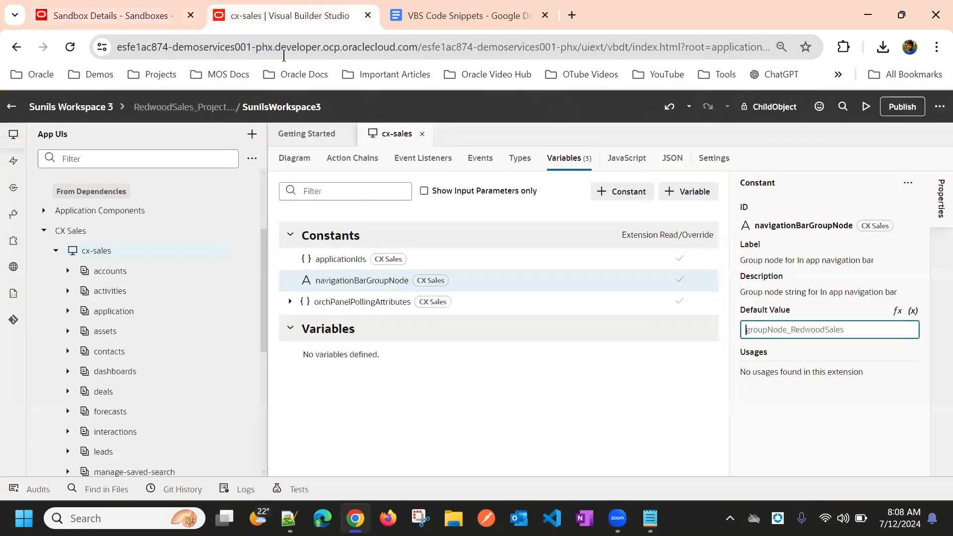
{"action": "left_click", "coordinate": [164, 12]}
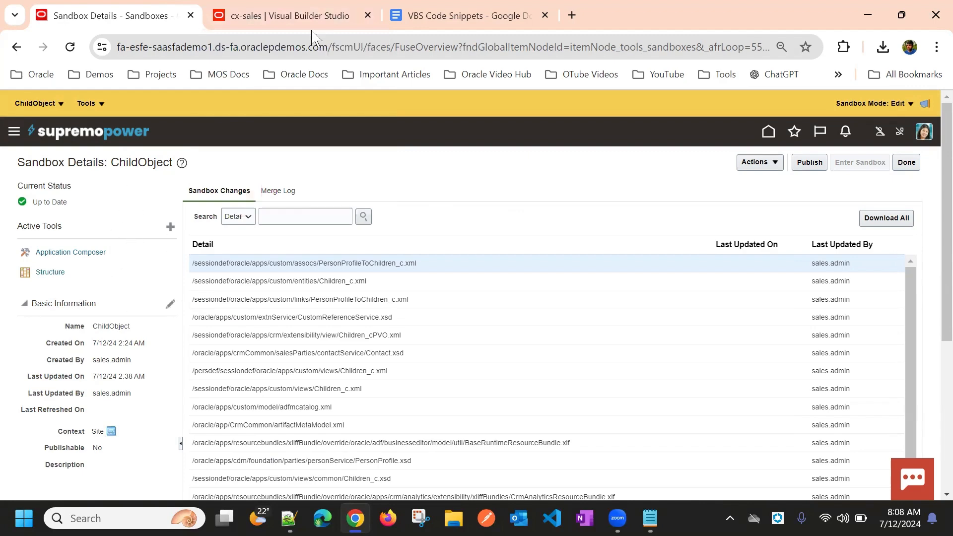
- Open the Structure tool of the ChildObject sandbox and expand the Redwood Sales group in the navigation configuration
{"action": "left_click", "coordinate": [333, 15]}
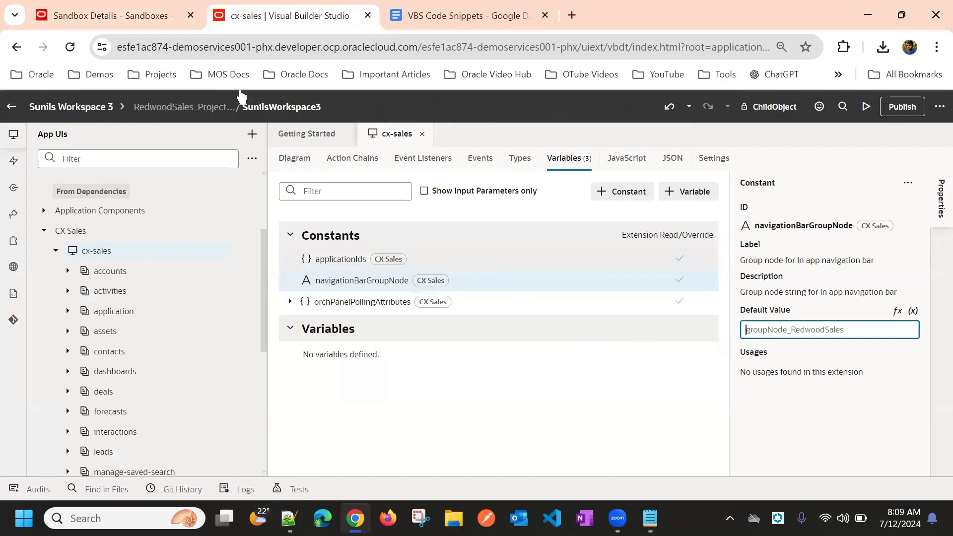
{"action": "left_click", "coordinate": [180, 15]}
{"action": "left_click", "coordinate": [54, 271]}
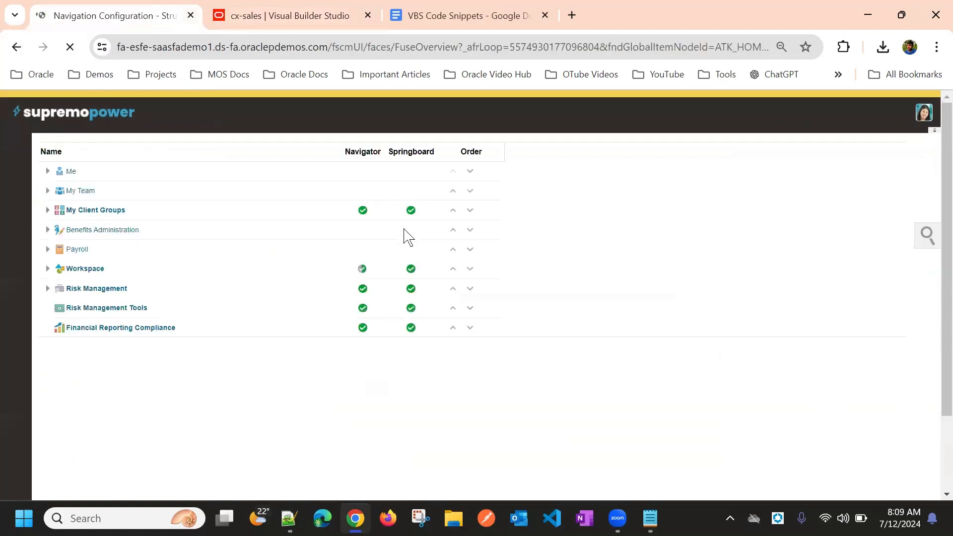
{"action": "scroll", "coordinate": [209, 293], "scroll_direction": "down", "scroll_amount": 20}
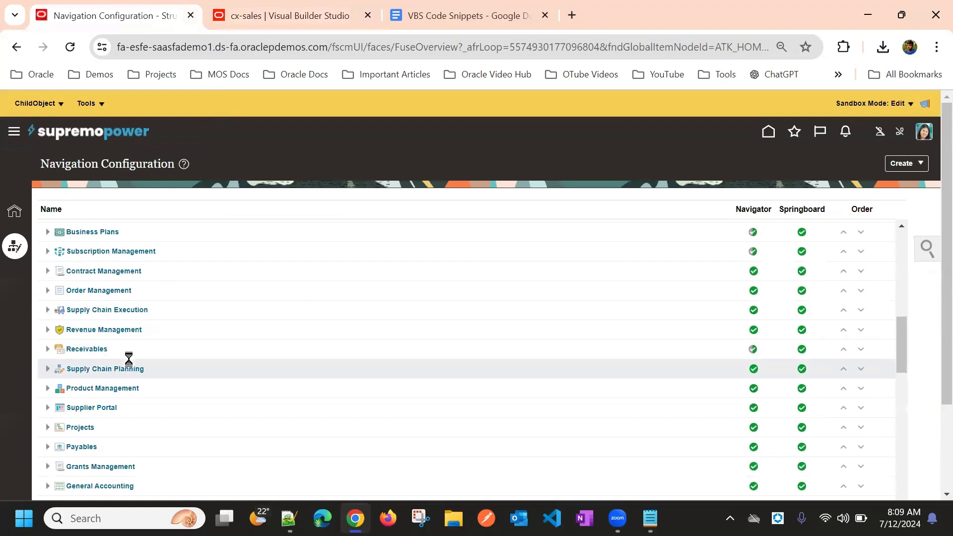
{"action": "scroll", "coordinate": [131, 400], "scroll_direction": "down", "scroll_amount": 5}
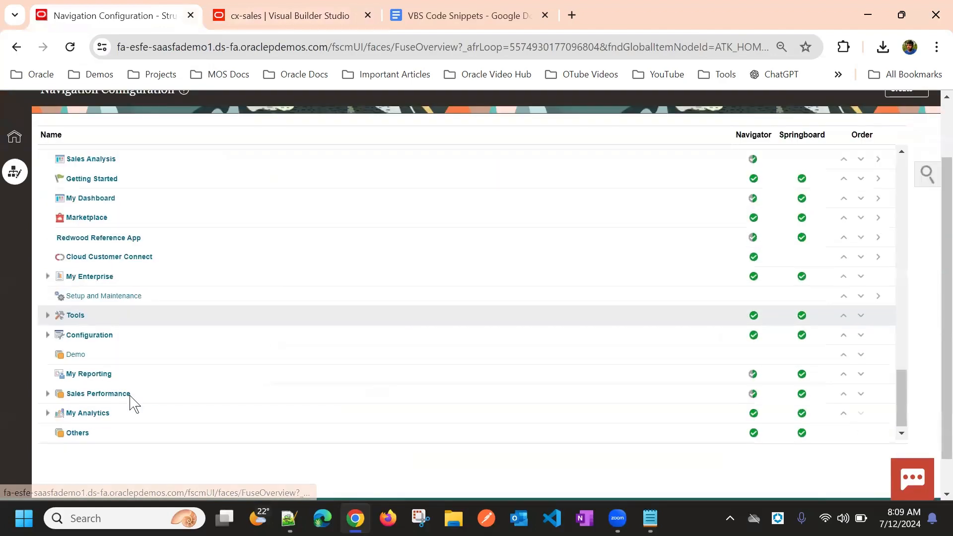
{"action": "scroll", "coordinate": [98, 313], "scroll_direction": "up", "scroll_amount": 10}
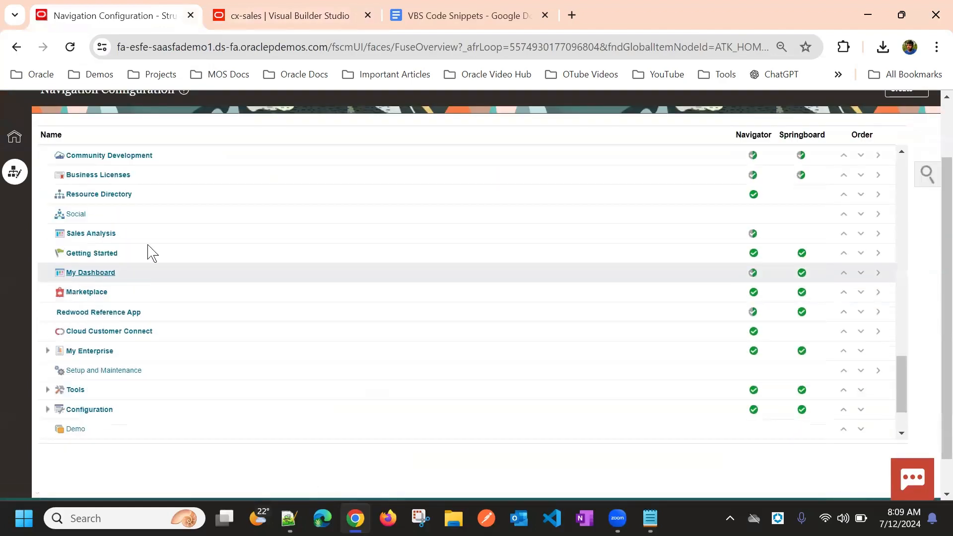
{"action": "scroll", "coordinate": [144, 364], "scroll_direction": "up", "scroll_amount": 15}
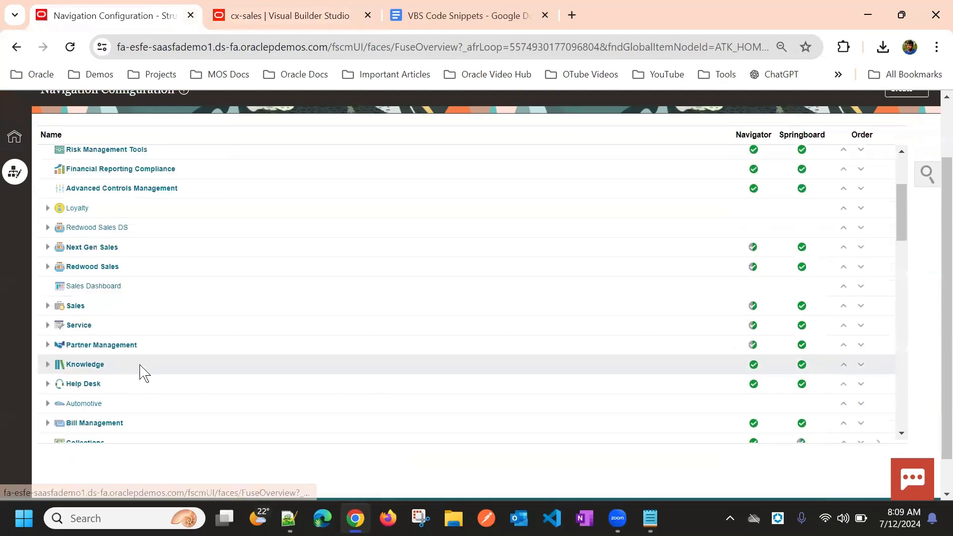
{"action": "scroll", "coordinate": [138, 340], "scroll_direction": "down", "scroll_amount": 5}
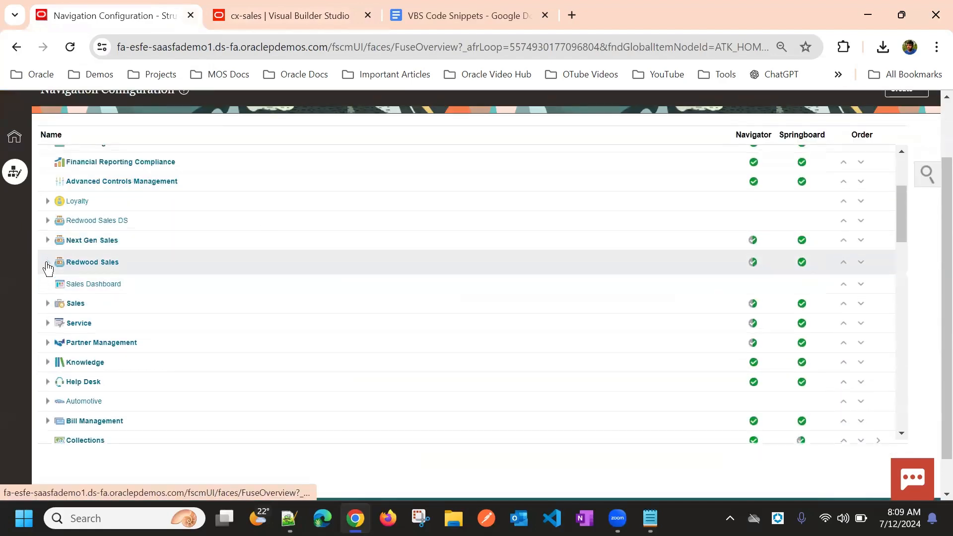
{"action": "left_click", "coordinate": [47, 259]}
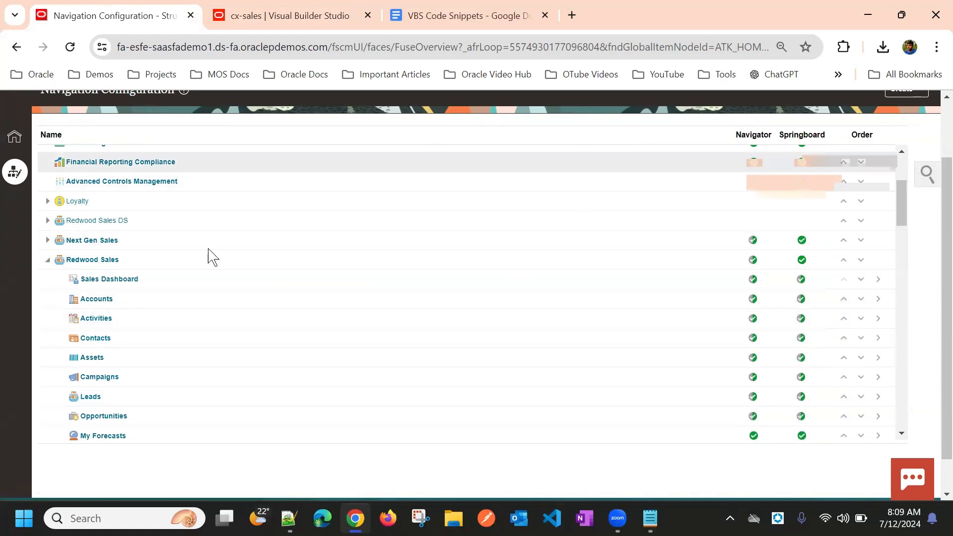
- Inspect the Navigation Configuration page with the browser developer tools, enlarge them and show the site's local storage
{"action": "right_click", "coordinate": [593, 106]}
{"action": "left_click", "coordinate": [638, 427]}
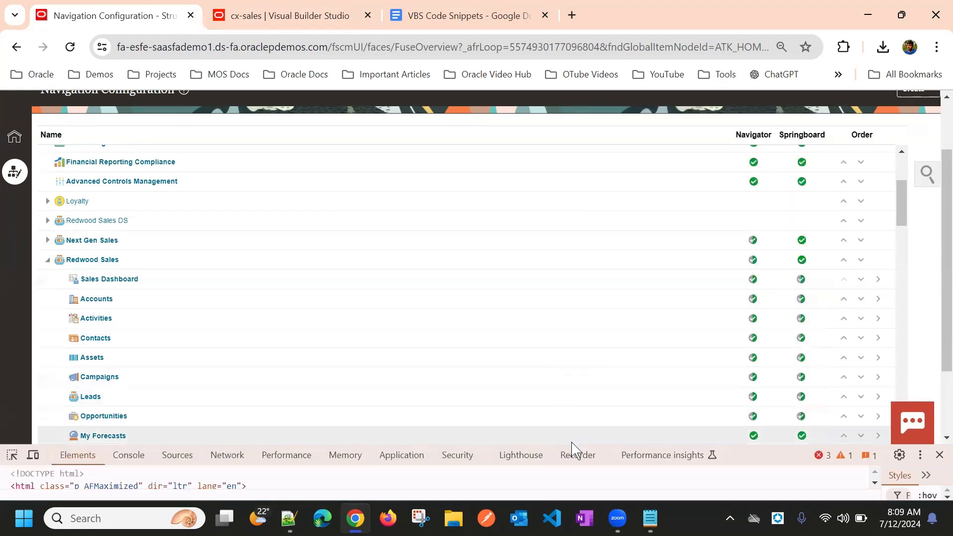
{"action": "left_click_drag", "start_coordinate": [554, 441], "coordinate": [553, 420]}
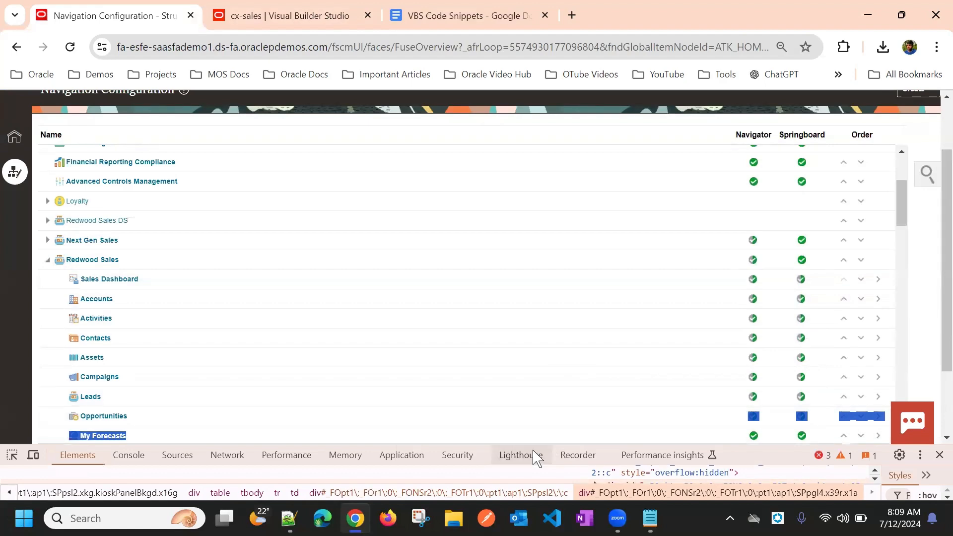
{"action": "left_click_drag", "start_coordinate": [527, 442], "coordinate": [528, 212]}
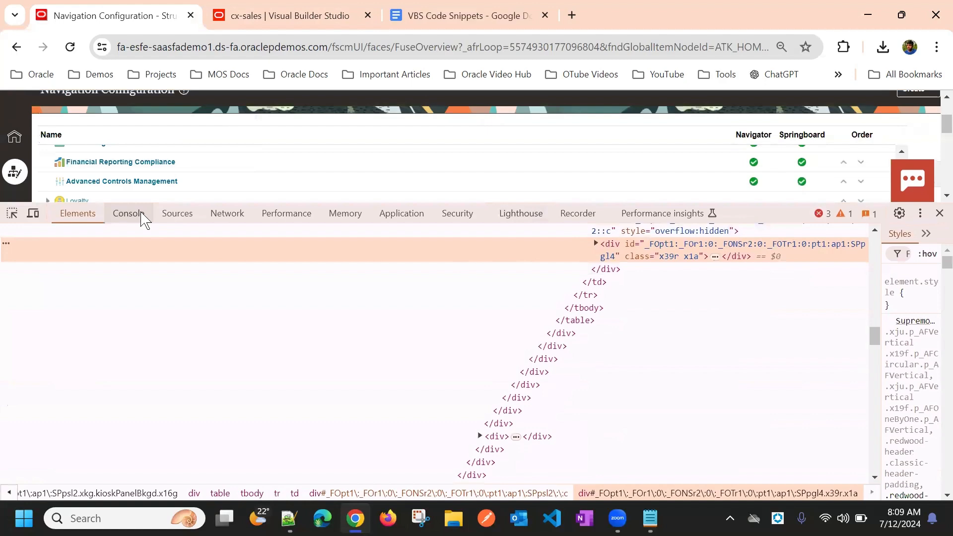
{"action": "left_click", "coordinate": [352, 217]}
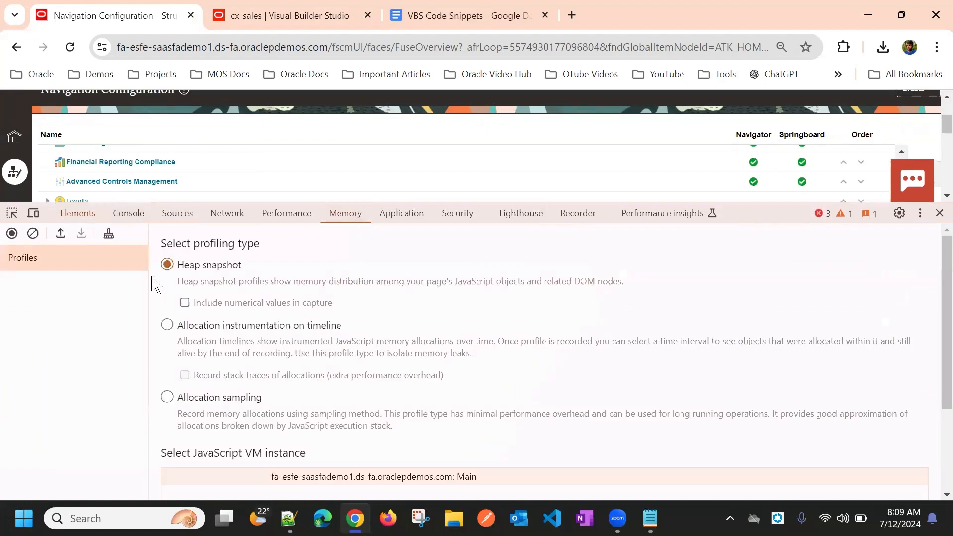
{"action": "left_click", "coordinate": [392, 216]}
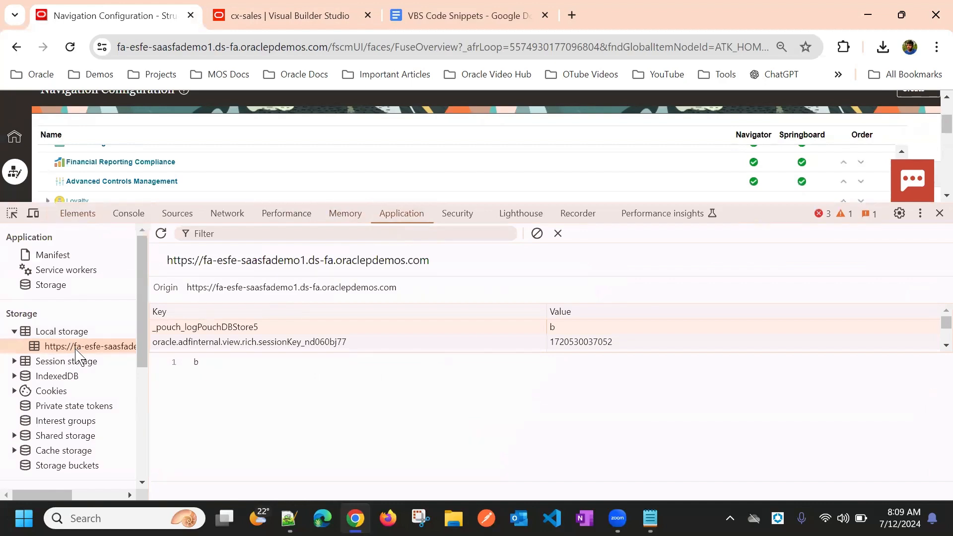
- Filter the local storage by "nav" and expand restNavMenuNodes of the second navigatorInfo entry
{"action": "left_click", "coordinate": [217, 236]}
{"action": "type", "text": "nav"}
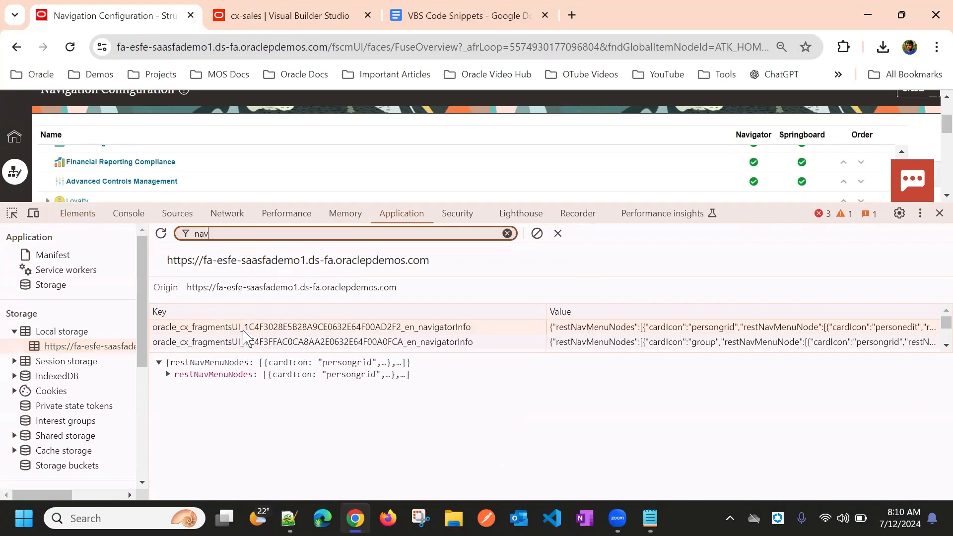
{"action": "left_click", "coordinate": [243, 343]}
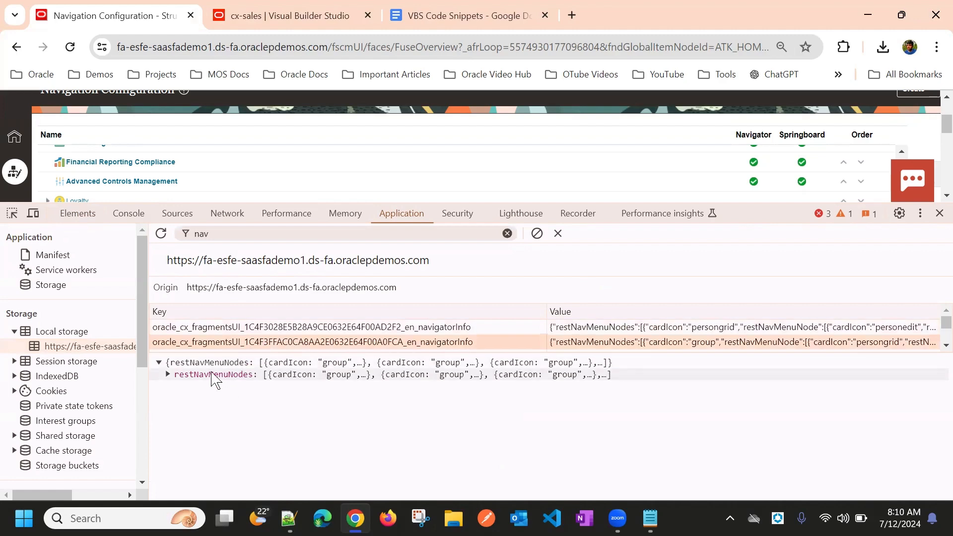
{"action": "left_click", "coordinate": [168, 375]}
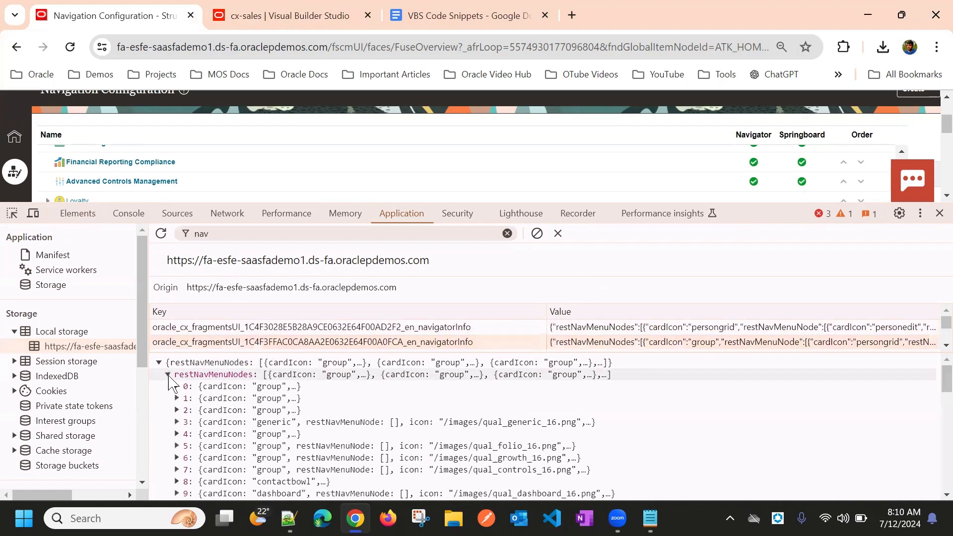
- Look through the restNavMenuNodes entries, examining the id and label of the first node
{"action": "scroll", "coordinate": [292, 412], "scroll_direction": "down", "scroll_amount": 2}
{"action": "scroll", "coordinate": [191, 395], "scroll_direction": "up", "scroll_amount": 2}
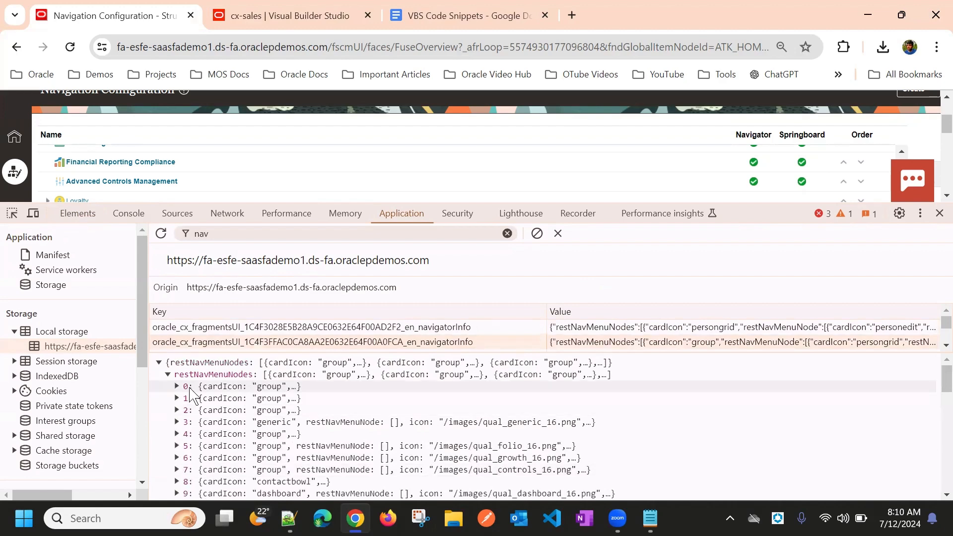
{"action": "left_click", "coordinate": [176, 386]}
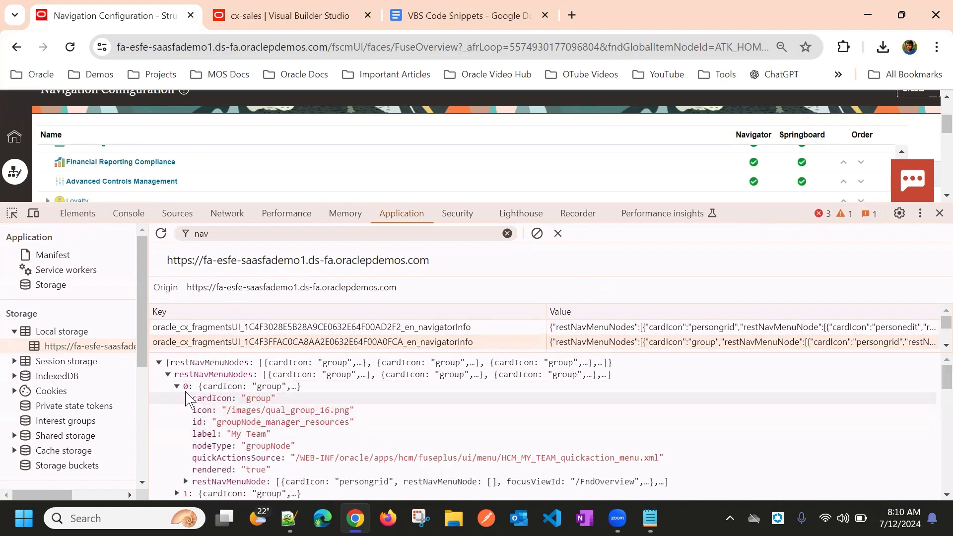
{"action": "left_click", "coordinate": [177, 386]}
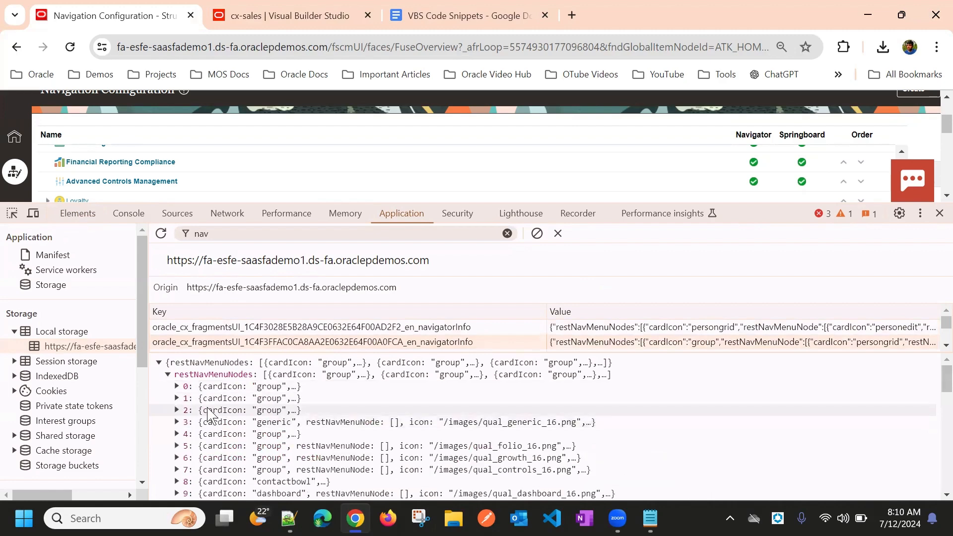
{"action": "scroll", "coordinate": [214, 430], "scroll_direction": "down", "scroll_amount": 3}
{"action": "scroll", "coordinate": [216, 430], "scroll_direction": "down", "scroll_amount": 8}
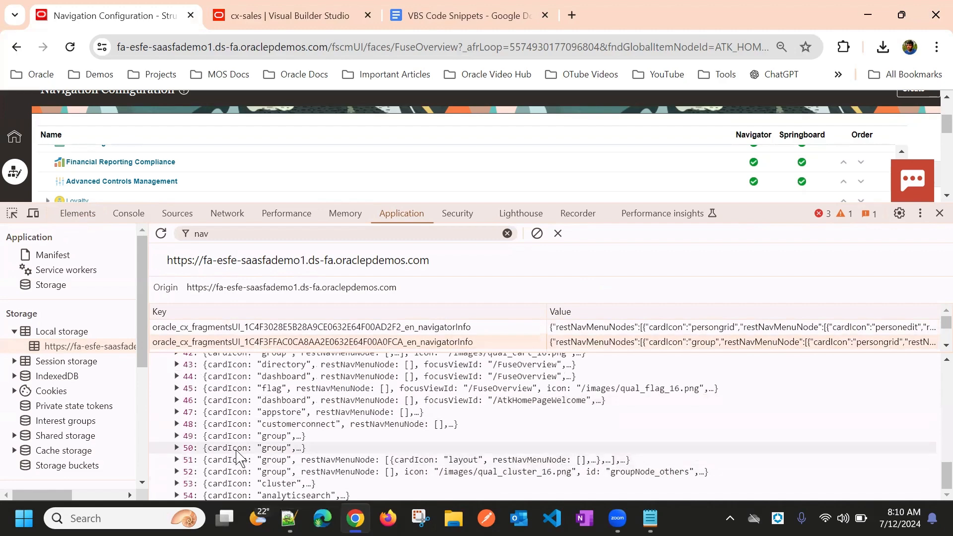
{"action": "scroll", "coordinate": [243, 396], "scroll_direction": "up", "scroll_amount": 8}
{"action": "scroll", "coordinate": [243, 395], "scroll_direction": "up", "scroll_amount": 4}
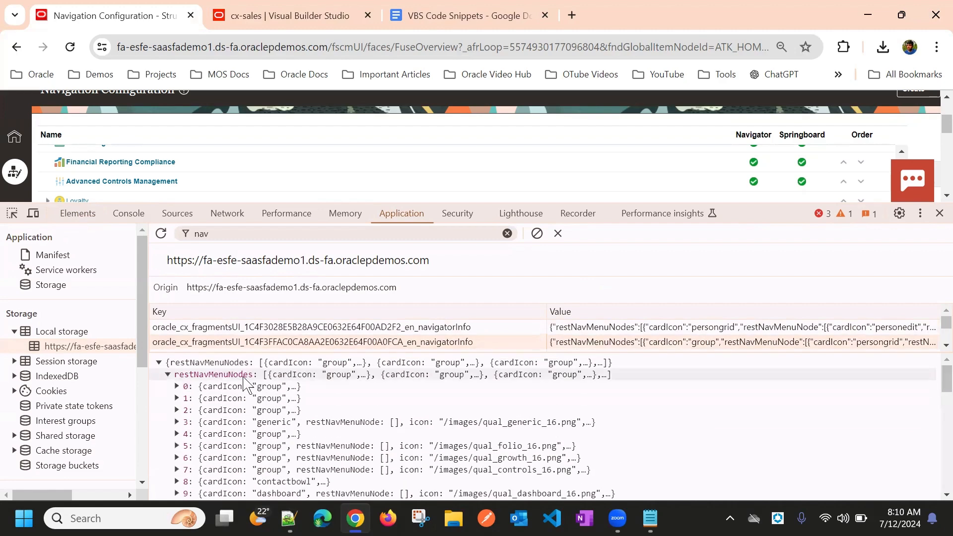
- Copy the restNavMenuNodes object and paste it into a new Notepad++ document
{"action": "right_click", "coordinate": [245, 382]}
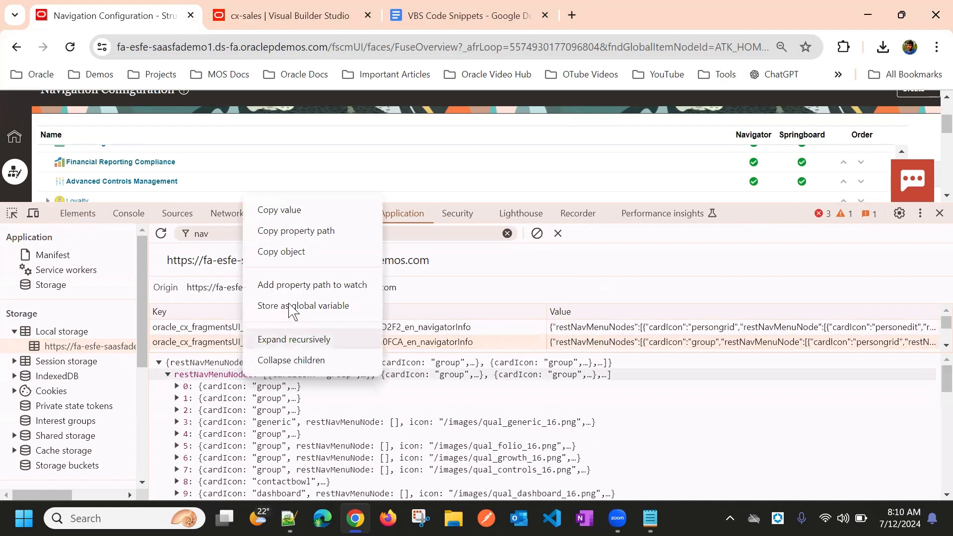
{"action": "left_click", "coordinate": [291, 253]}
{"action": "left_click", "coordinate": [289, 518]}
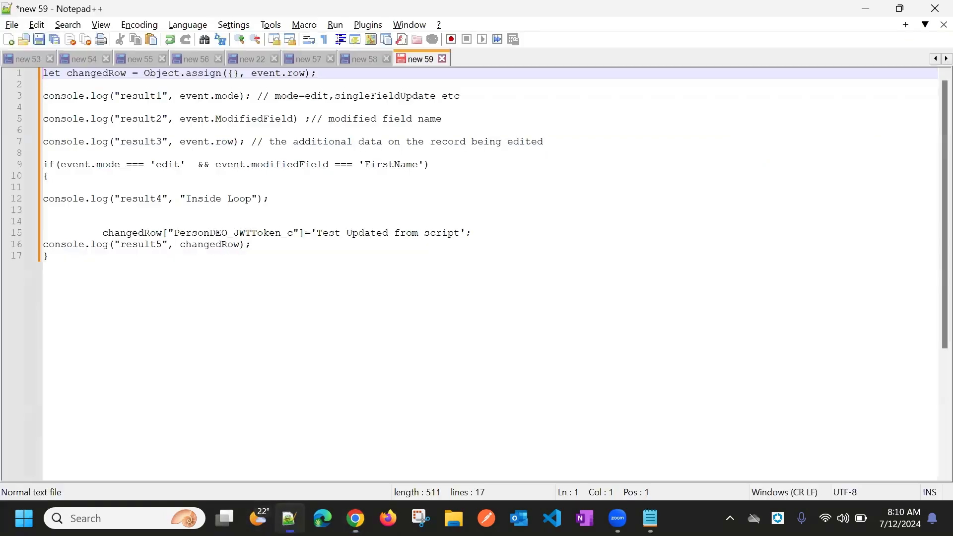
{"action": "key", "text": "ctrl+n"}
{"action": "key", "text": "ctrl+v"}
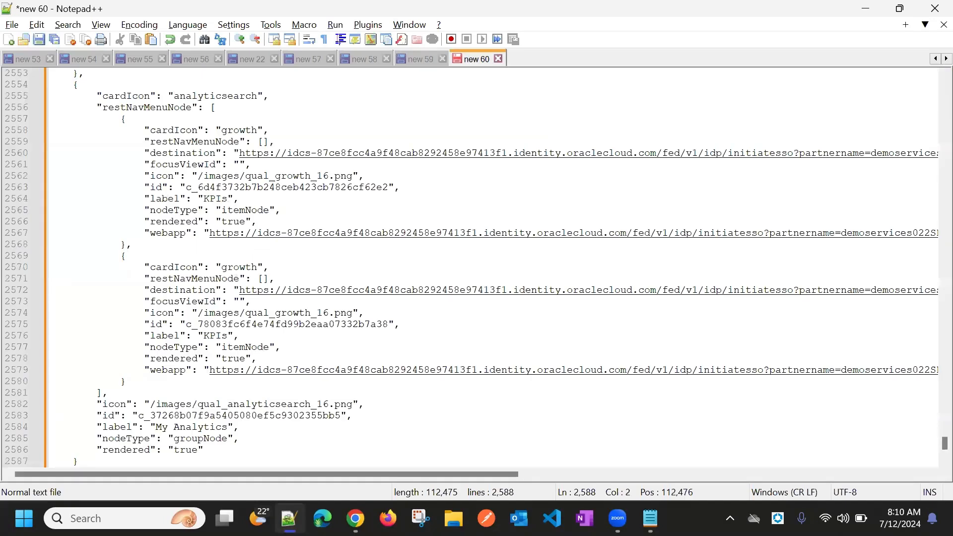
- Search the pasted text for "Redwood" and copy the id of the group node labelled Redwood Sales
{"action": "key", "text": "ctrl+f"}
{"action": "type", "text": "Redwood"}
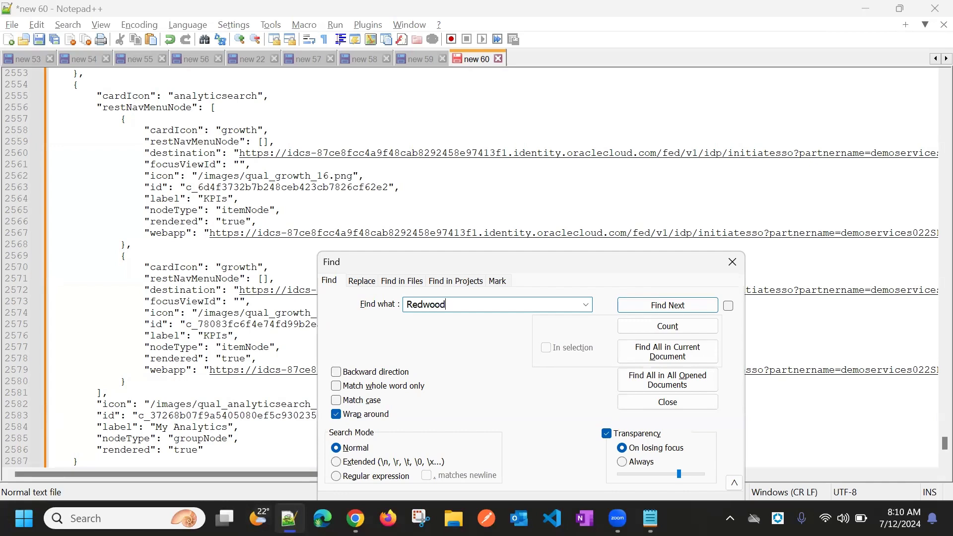
{"action": "key", "text": "Return"}
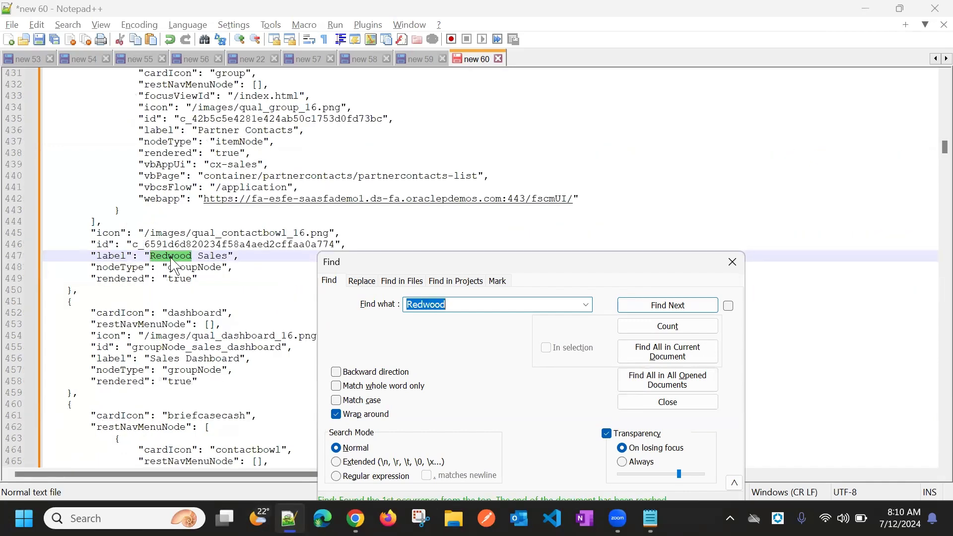
{"action": "double_click", "coordinate": [195, 245]}
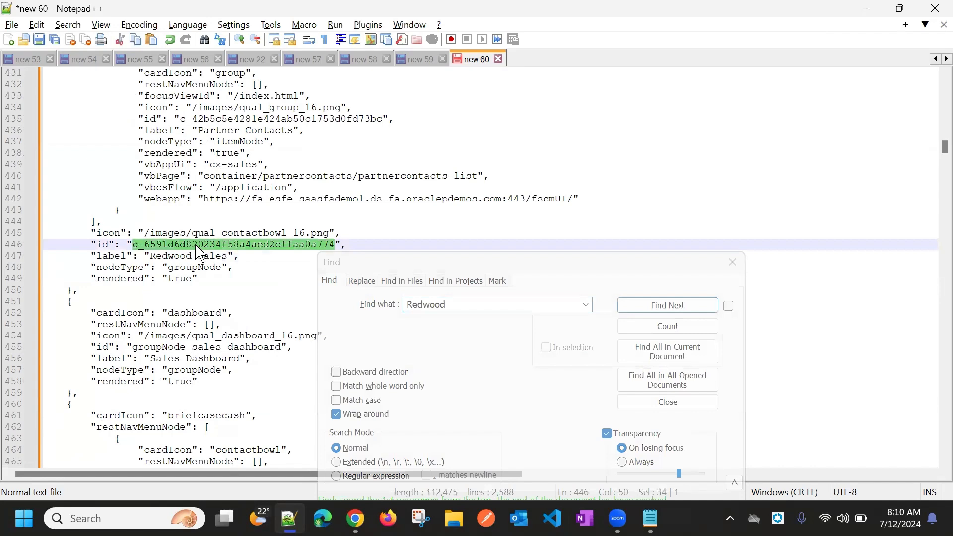
{"action": "key", "text": "alt+Tab"}
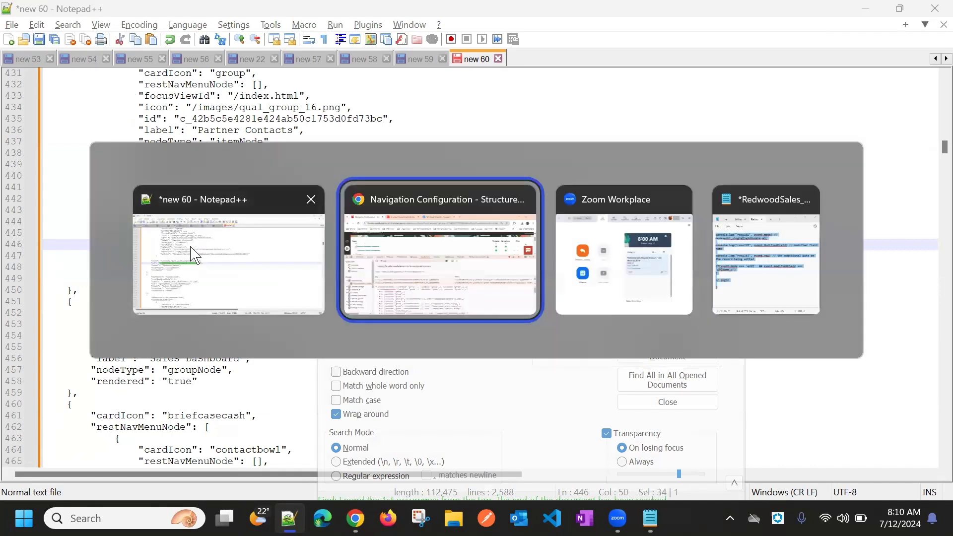
{"action": "key", "text": "alt+Tab"}
{"action": "key", "text": "alt+Tab"}
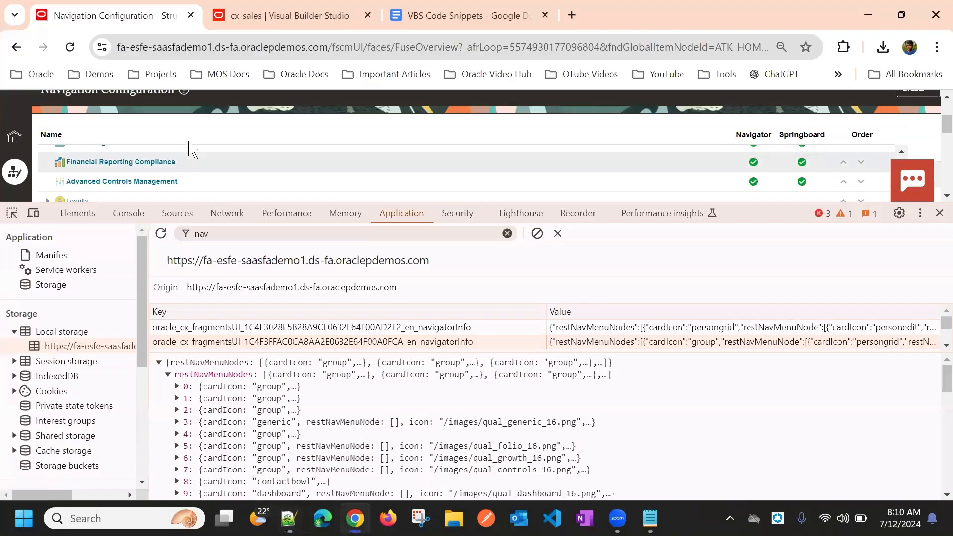
{"action": "key", "text": "alt+Tab"}
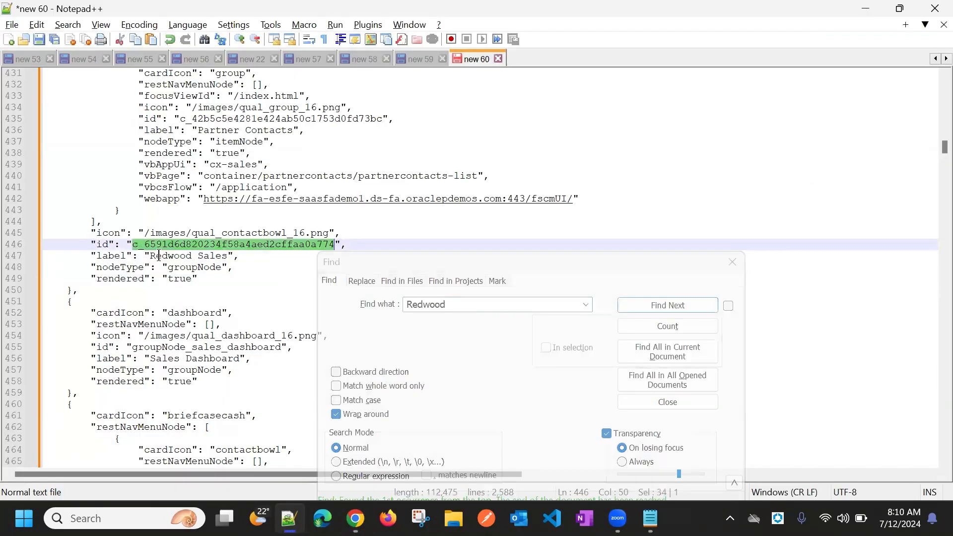
- Switch to Visual Builder Studio, set the navigationBarGroupNode default value to c_6591d6d820234f58a4aed2cffaa0a774, and dismiss the tip about changes
{"action": "key", "text": "alt+Tab"}
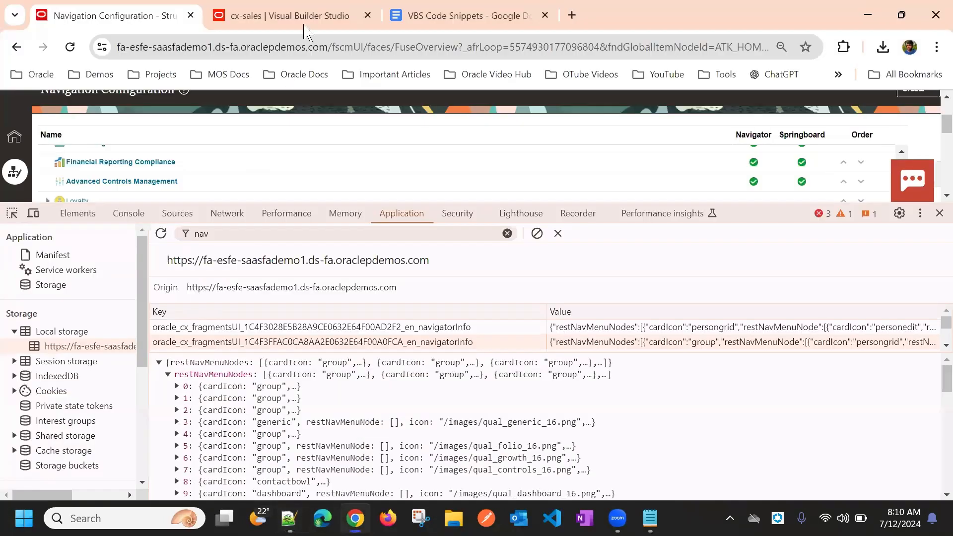
{"action": "left_click", "coordinate": [347, 16]}
{"action": "left_click", "coordinate": [777, 328]}
{"action": "key", "text": "ctrl+v"}
{"action": "left_click", "coordinate": [782, 408]}
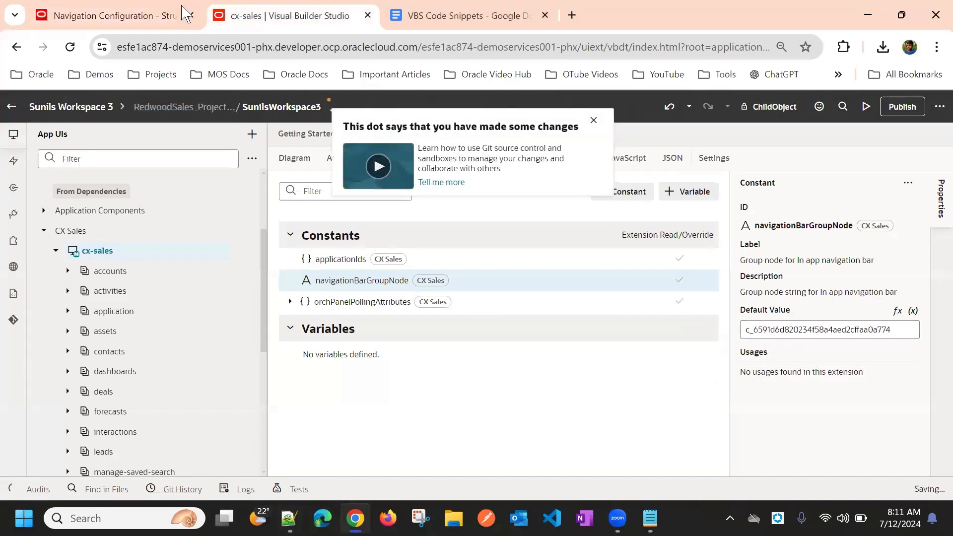
{"action": "left_click", "coordinate": [145, 14]}
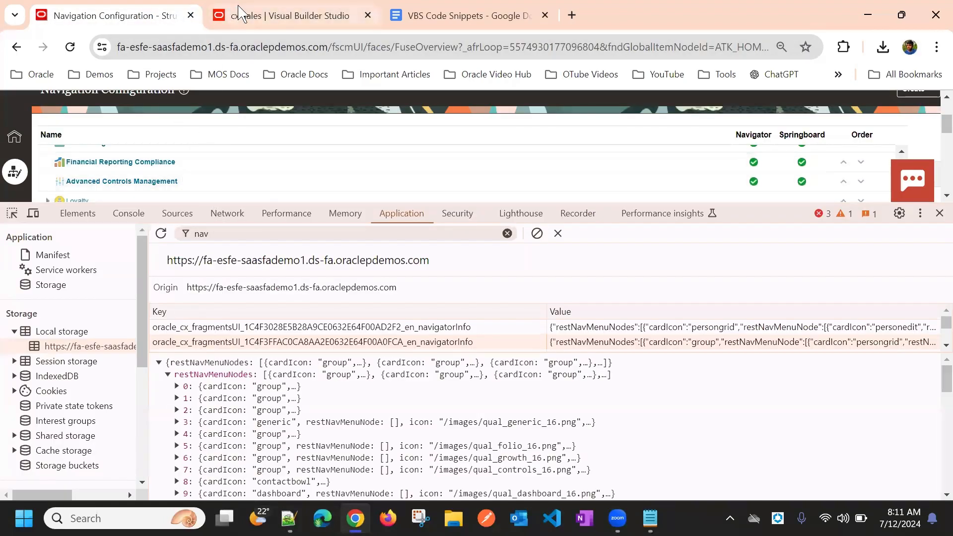
{"action": "left_click", "coordinate": [262, 11]}
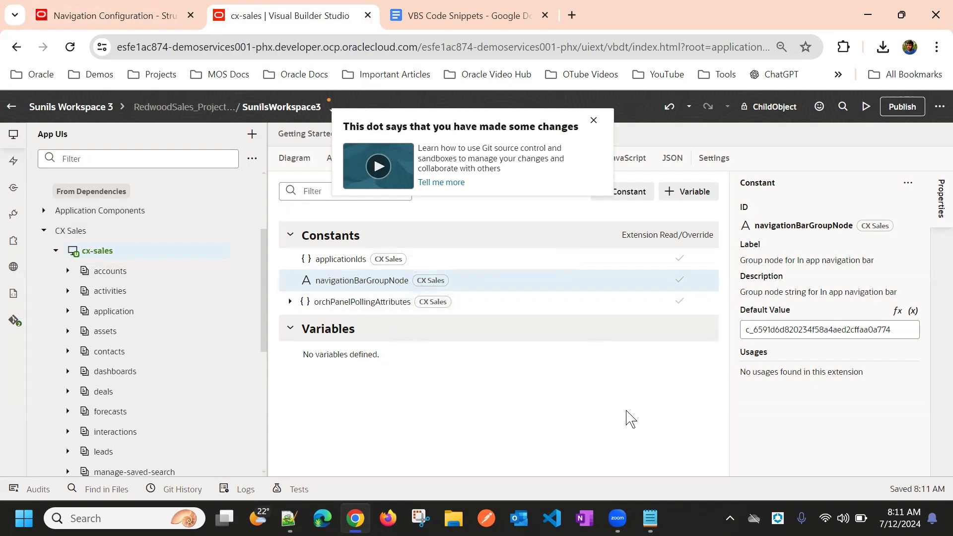
{"action": "left_click", "coordinate": [599, 121]}
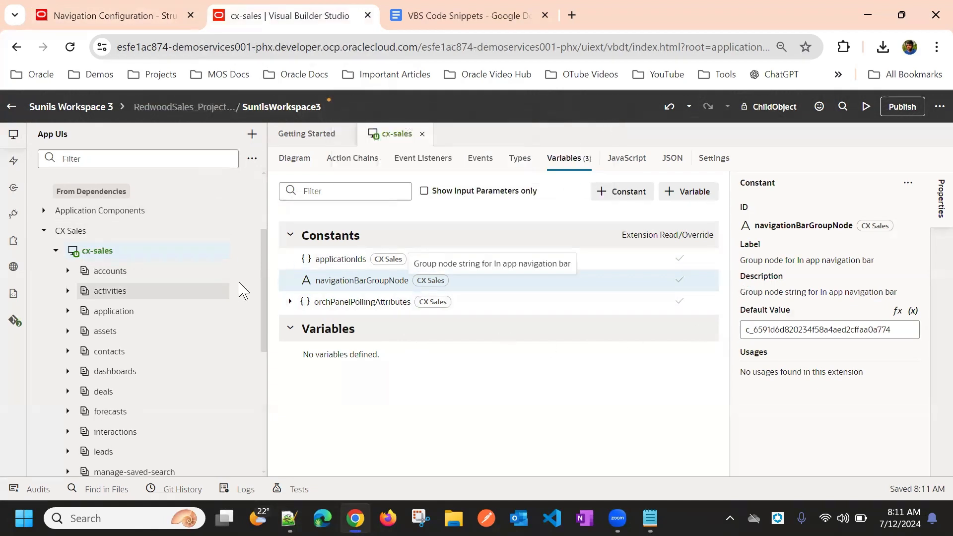
- Open the accounts-list page under accounts in the cx-sales app and preview it in the running application
{"action": "left_click", "coordinate": [69, 273]}
{"action": "left_click", "coordinate": [130, 331]}
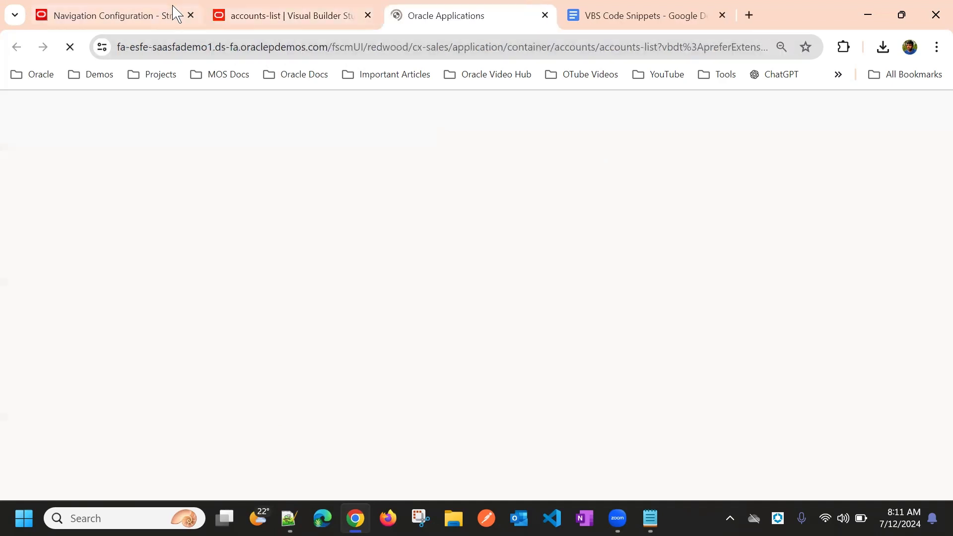
{"action": "left_click", "coordinate": [172, 14]}
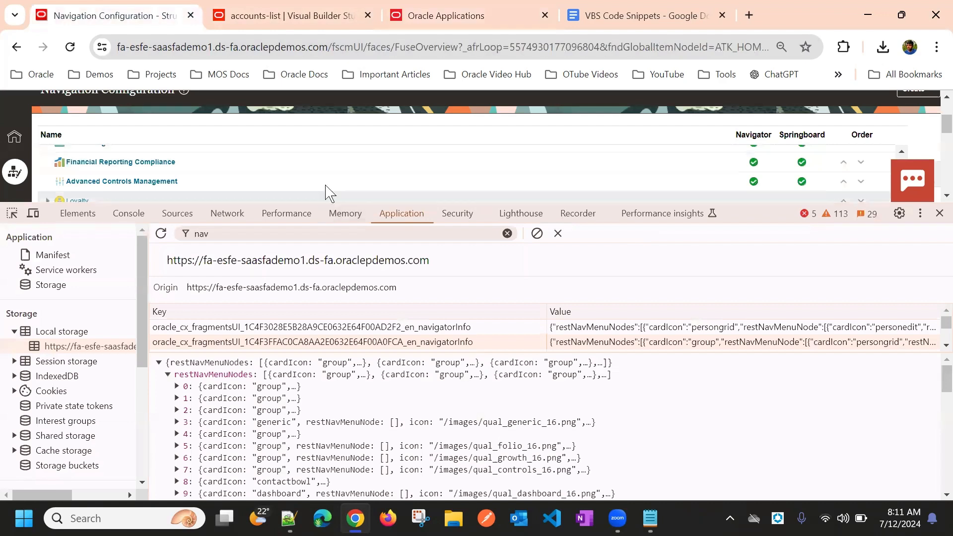
{"action": "left_click", "coordinate": [438, 15]}
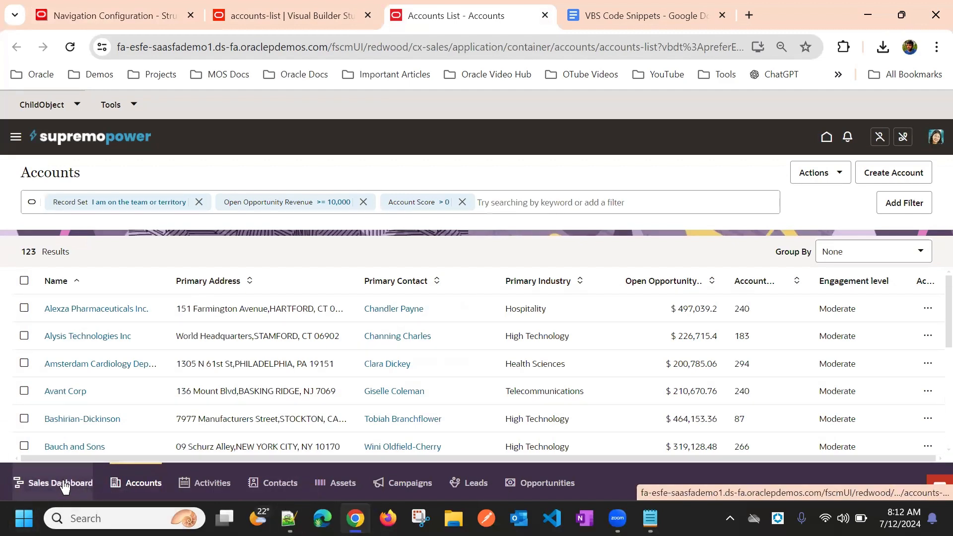
- Go to Activities from the in-app navigation bar, remove the Date and Activity filters, and look through the listed activities
{"action": "left_click", "coordinate": [213, 483]}
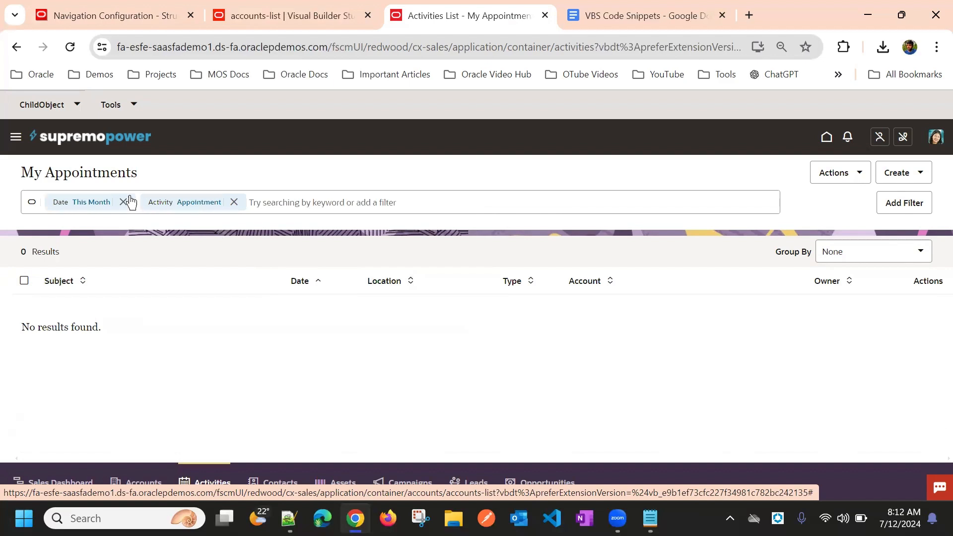
{"action": "left_click", "coordinate": [123, 202]}
{"action": "left_click", "coordinate": [139, 202]}
{"action": "left_click", "coordinate": [150, 203]}
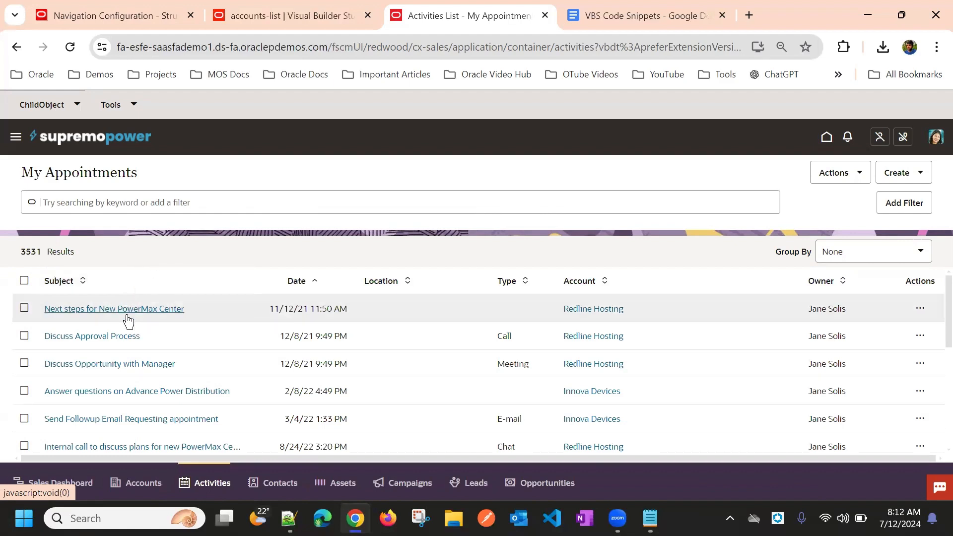
{"action": "scroll", "coordinate": [127, 316], "scroll_direction": "down", "scroll_amount": 5}
{"action": "scroll", "coordinate": [128, 323], "scroll_direction": "up", "scroll_amount": 3}
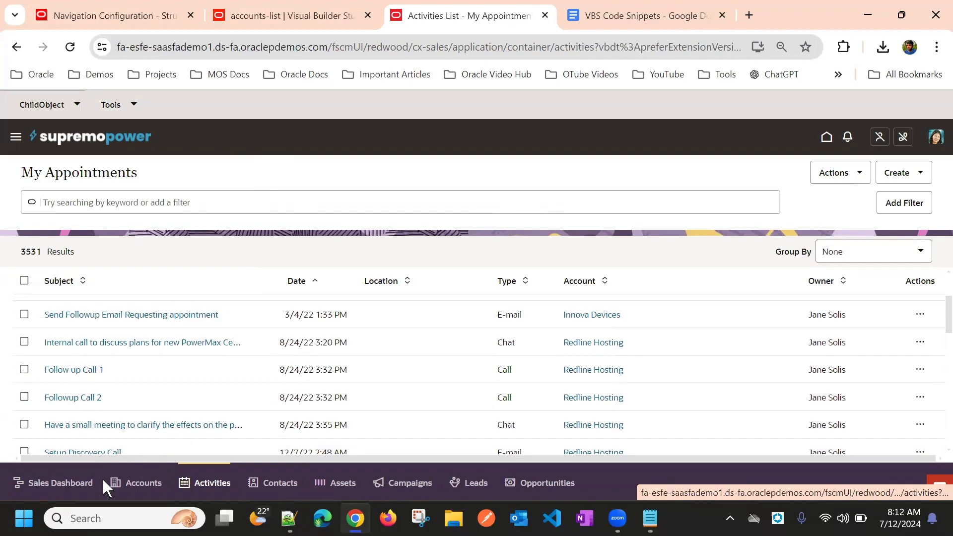
- Return to Accounts from the in-app navigation bar and remove the Record Set, Open Opportunity Revenue and Account Score filters
{"action": "left_click", "coordinate": [128, 482]}
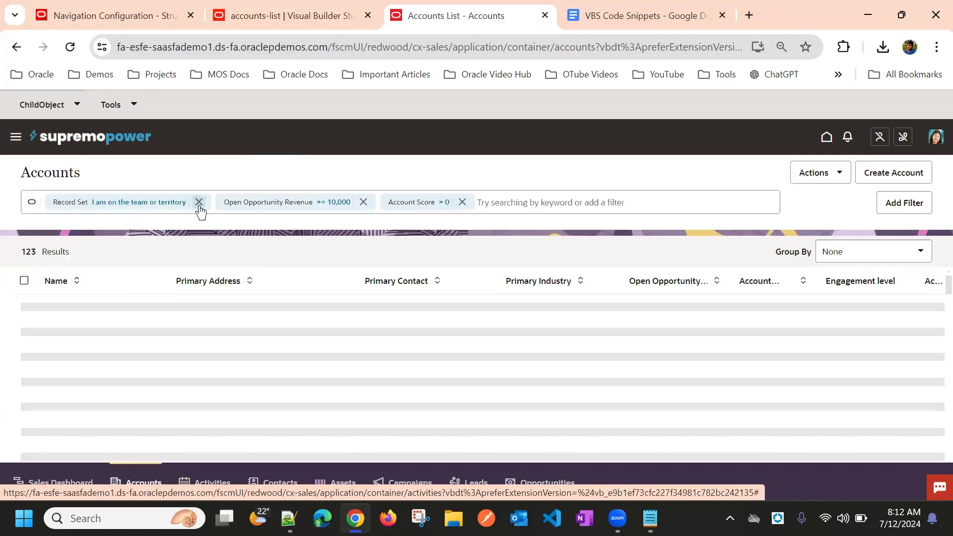
{"action": "left_click", "coordinate": [198, 201]}
{"action": "left_click", "coordinate": [192, 202]}
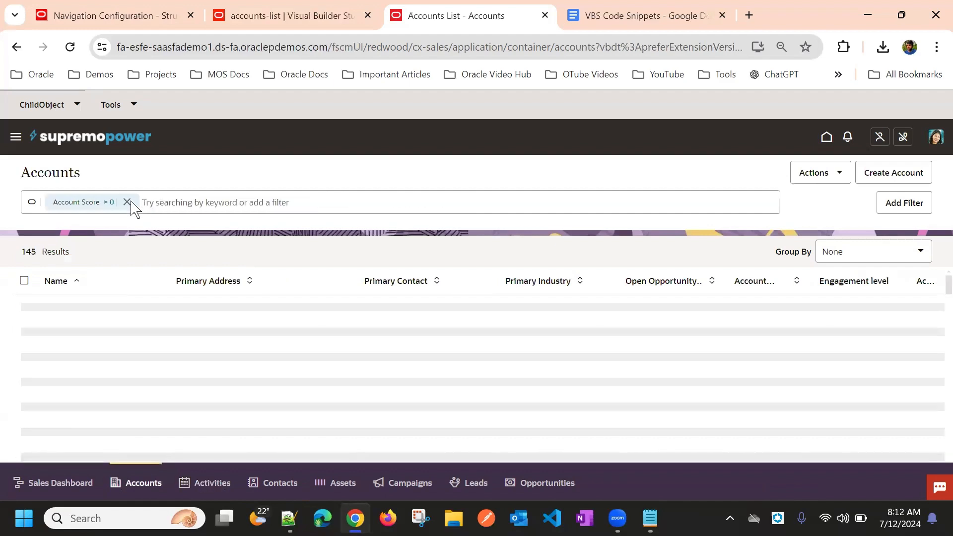
{"action": "left_click", "coordinate": [127, 201]}
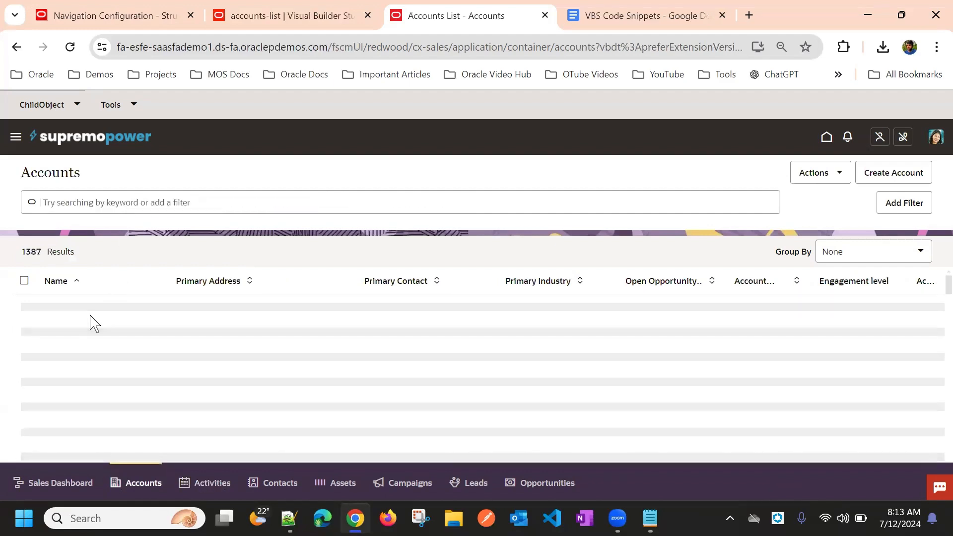
- Open the first account in the list, view its overview and details form, and leave the form without saving
{"action": "left_click", "coordinate": [85, 311]}
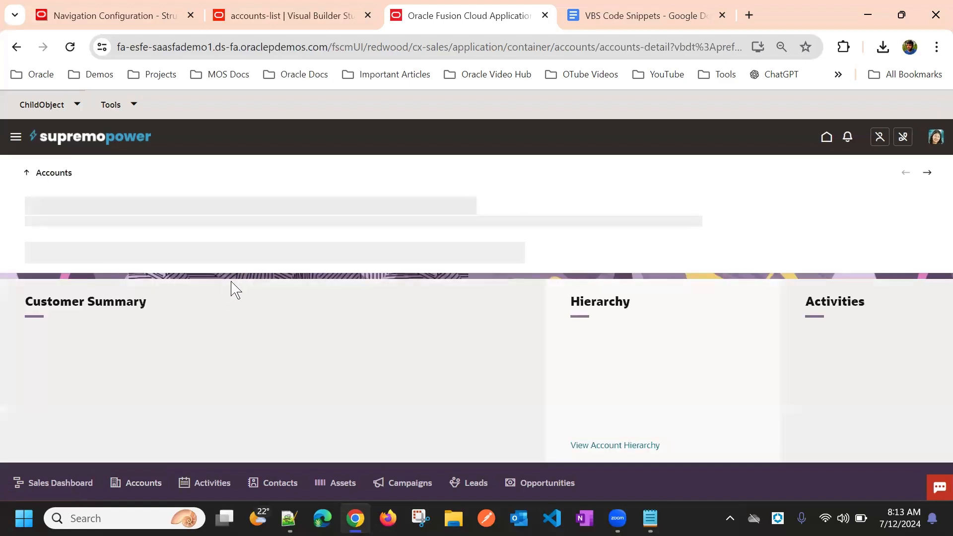
{"action": "scroll", "coordinate": [287, 317], "scroll_direction": "down", "scroll_amount": 1}
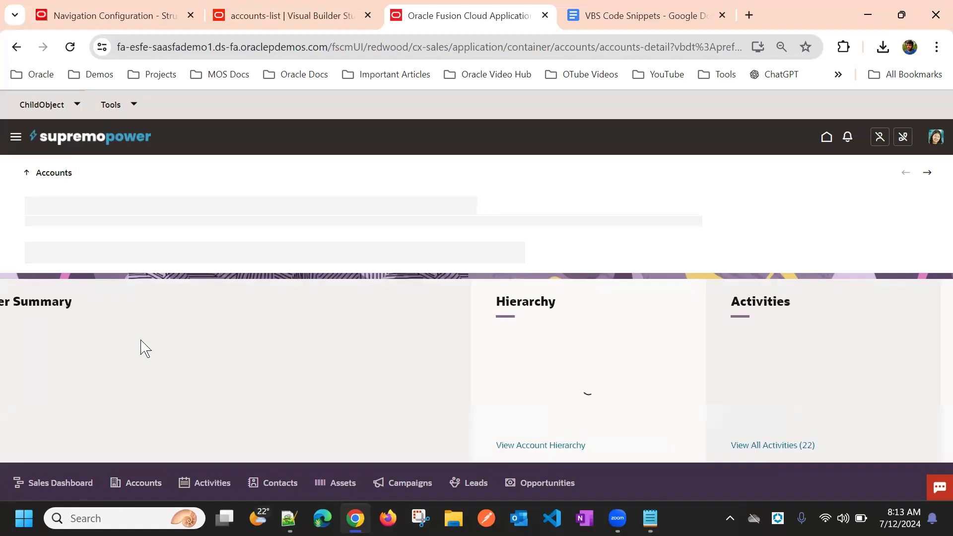
{"action": "scroll", "coordinate": [174, 339], "scroll_direction": "down", "scroll_amount": 2}
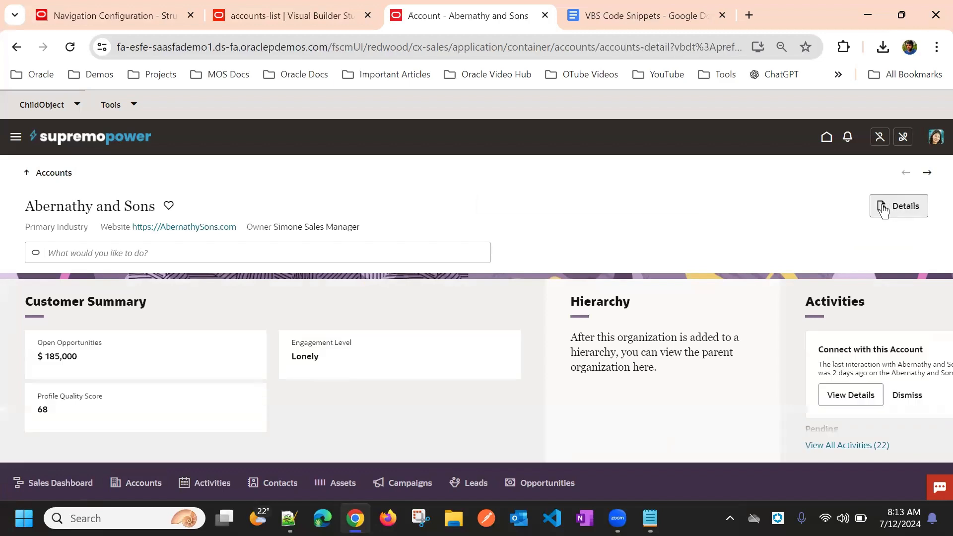
{"action": "left_click", "coordinate": [882, 211]}
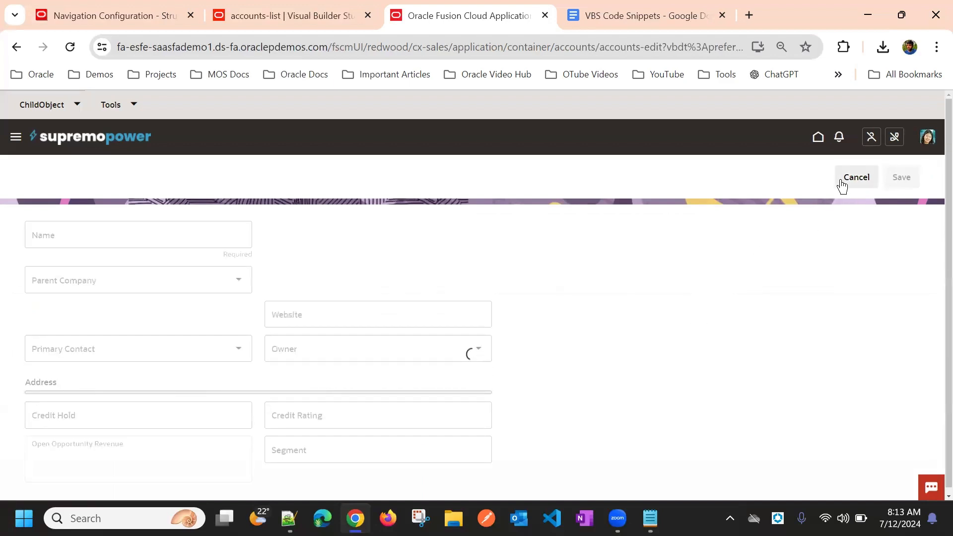
{"action": "left_click", "coordinate": [862, 183]}
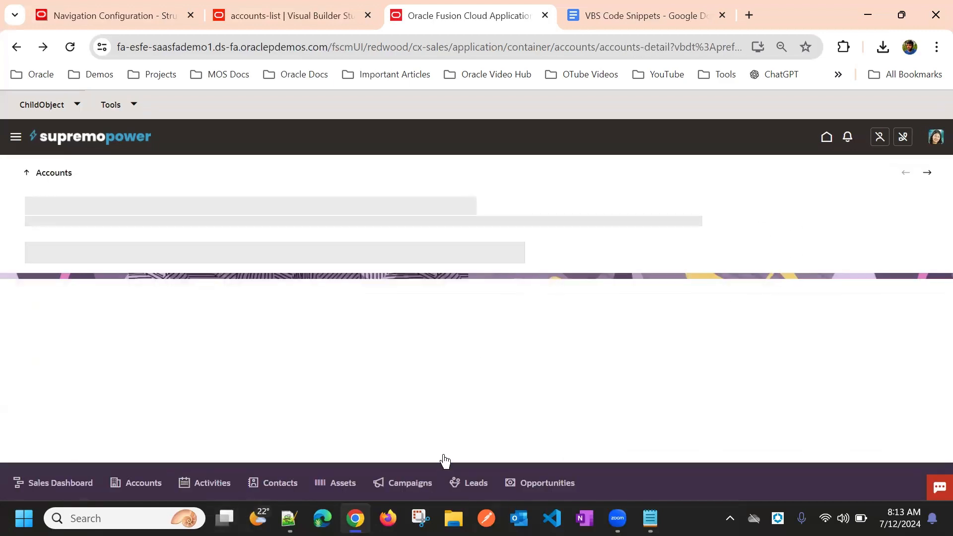